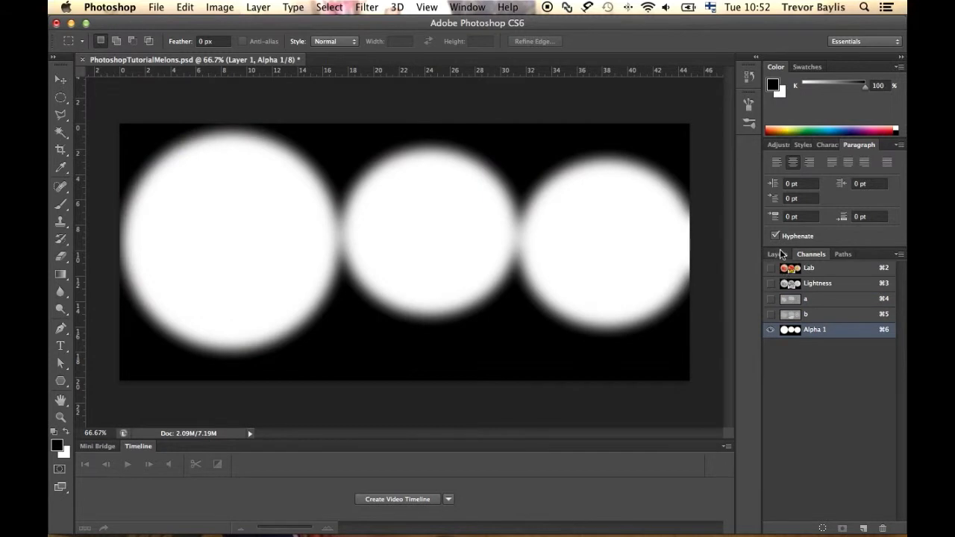
- Hide the REFERENCE layer and toggle the other layers' visibility to compare the original photo with the masked bowls
{"action": "left_click", "coordinate": [837, 357]}
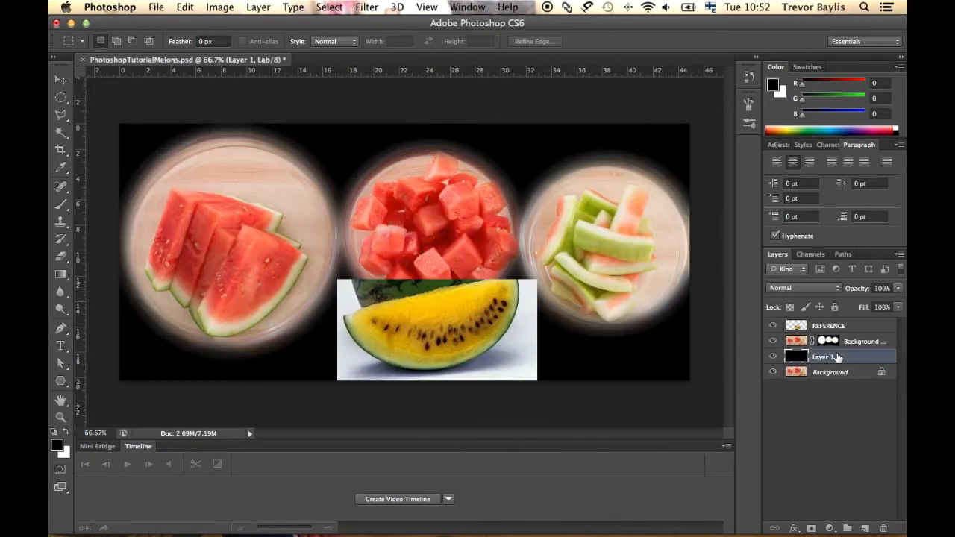
{"action": "left_click", "coordinate": [773, 341]}
{"action": "left_click", "coordinate": [773, 326]}
{"action": "left_click", "coordinate": [772, 373]}
{"action": "left_click", "coordinate": [773, 341]}
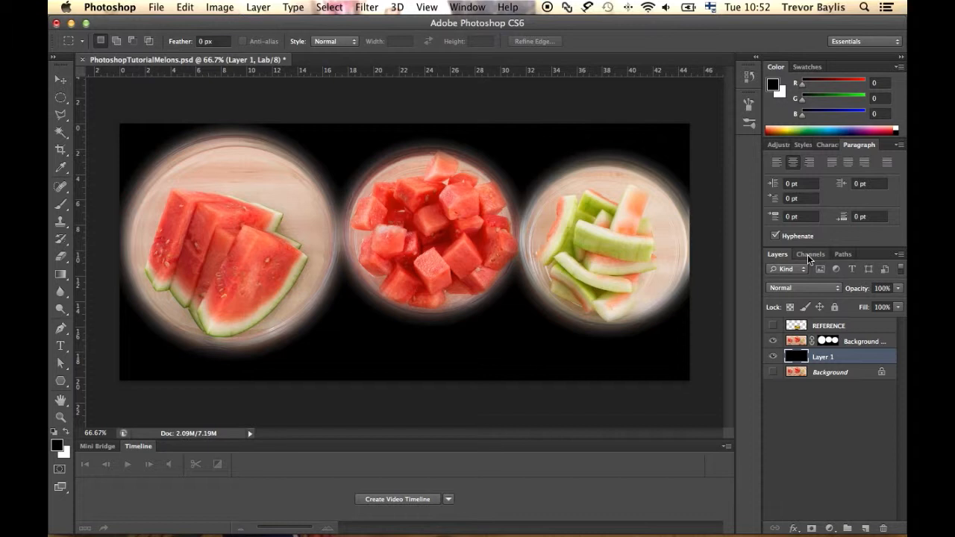
{"action": "left_click", "coordinate": [773, 356]}
{"action": "left_click", "coordinate": [773, 341]}
{"action": "left_click", "coordinate": [773, 372]}
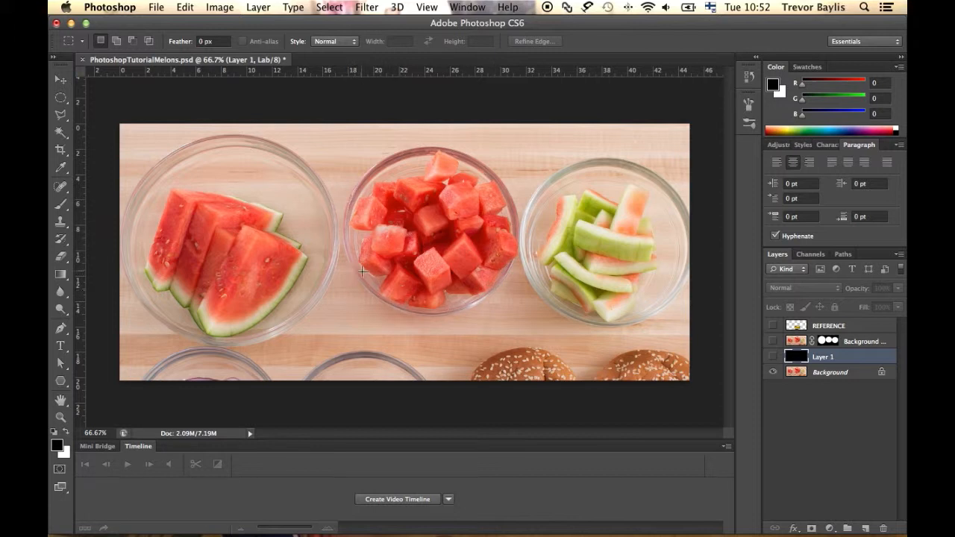
{"action": "left_click", "coordinate": [773, 343]}
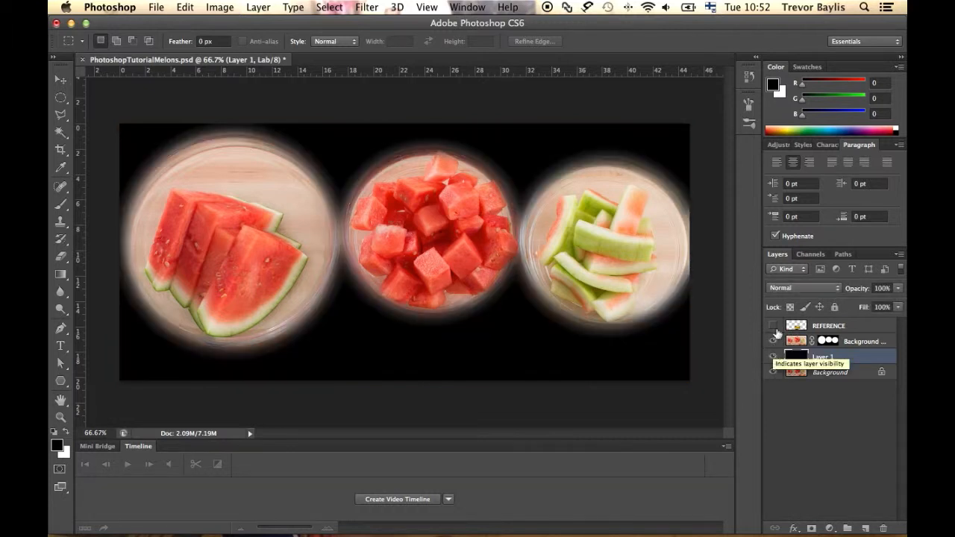
- Duplicate the a channel and apply Levels to the copy with input black at 129 and white at 184
{"action": "left_click", "coordinate": [811, 254]}
{"action": "left_click_drag", "start_coordinate": [828, 298], "coordinate": [864, 528]}
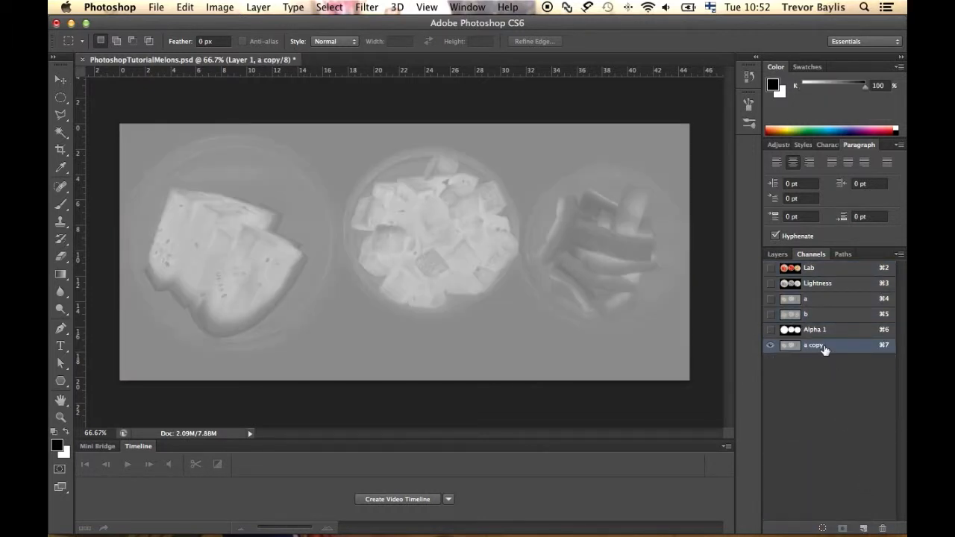
{"action": "key", "text": "super+l"}
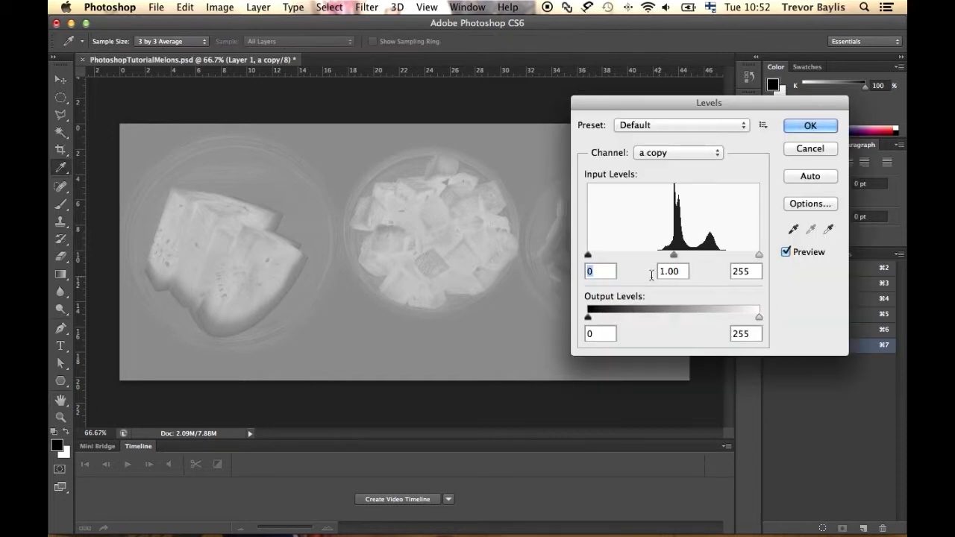
{"action": "left_click_drag", "start_coordinate": [588, 256], "coordinate": [677, 260]}
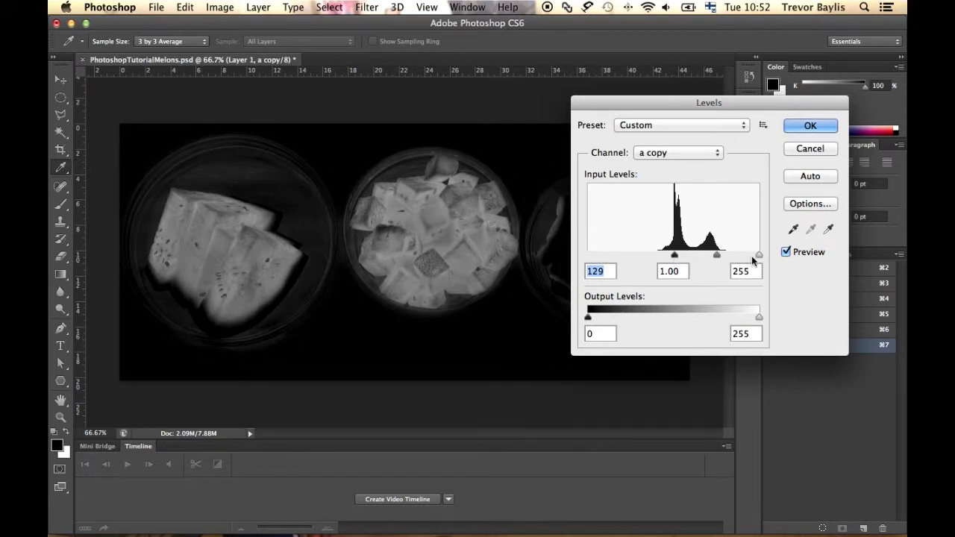
{"action": "left_click_drag", "start_coordinate": [759, 254], "coordinate": [711, 256]}
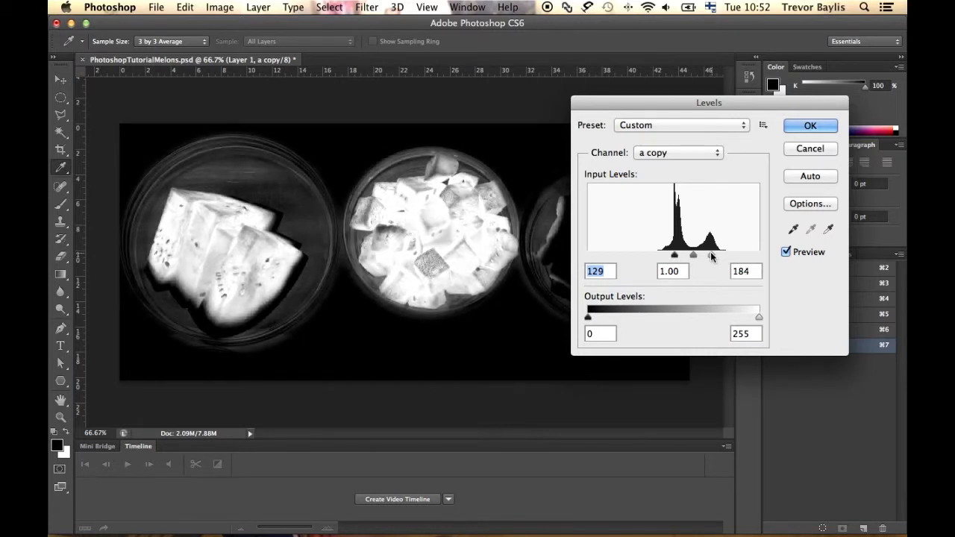
{"action": "left_click", "coordinate": [810, 127]}
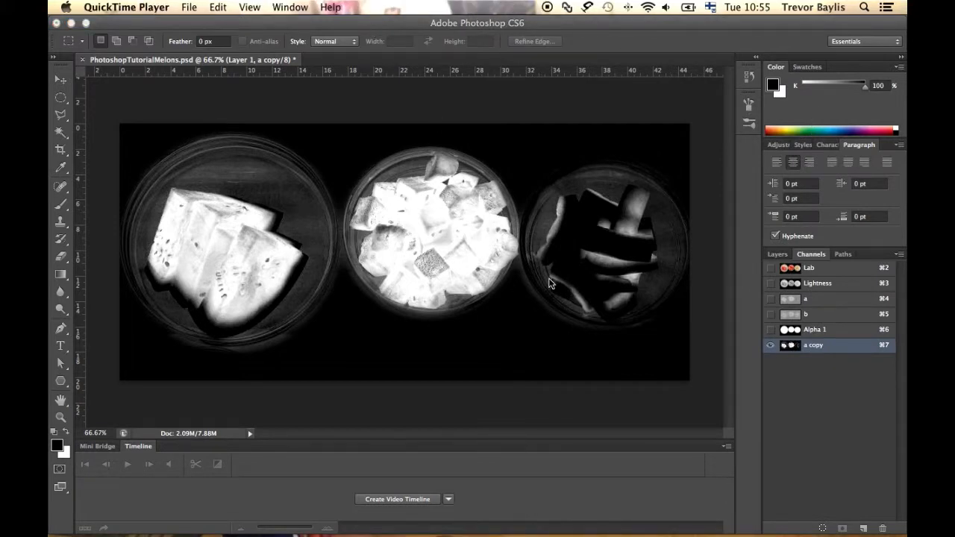
- Load the a copy channel as a selection and add a Curves adjustment layer masked by it above the masked background copy
{"action": "left_click", "coordinate": [792, 348]}
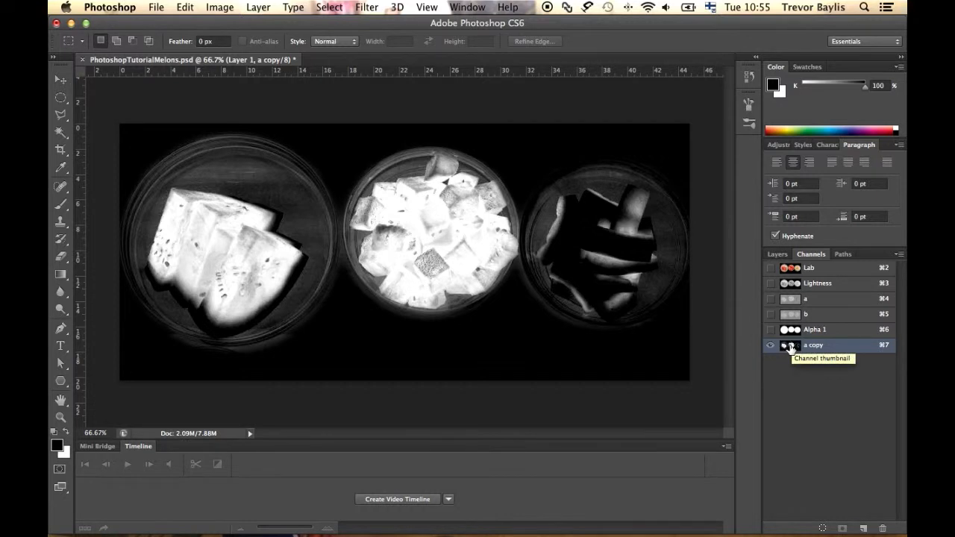
{"action": "left_click", "coordinate": [791, 347], "text": "super"}
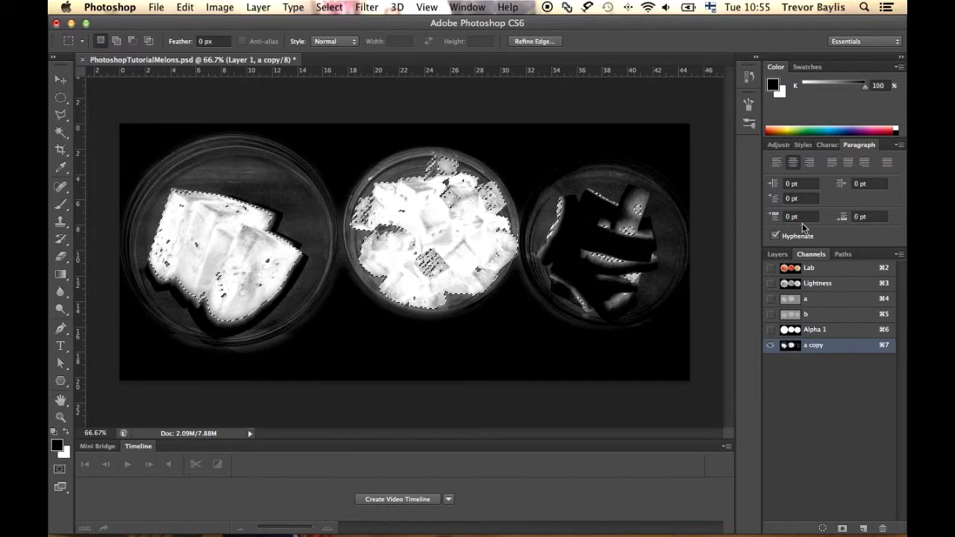
{"action": "left_click", "coordinate": [777, 254]}
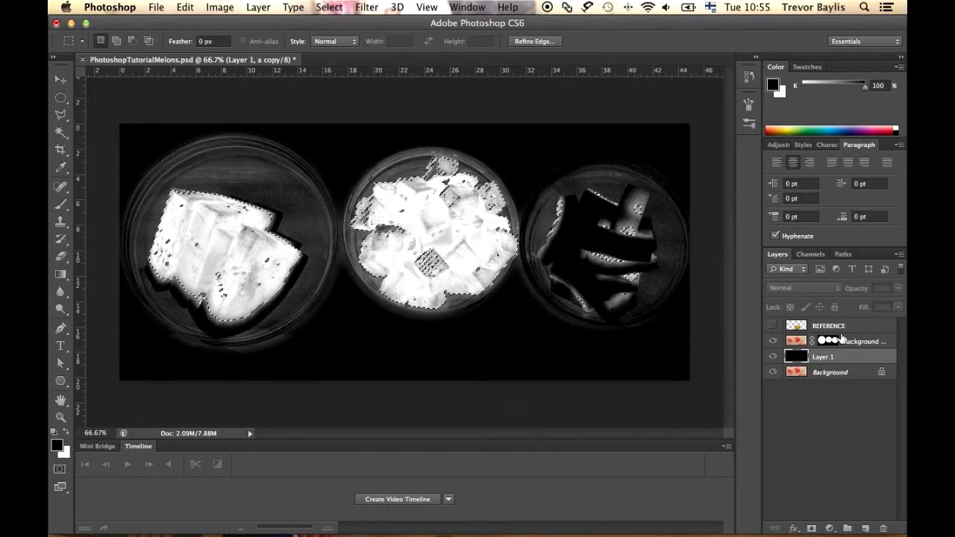
{"action": "left_click", "coordinate": [864, 342]}
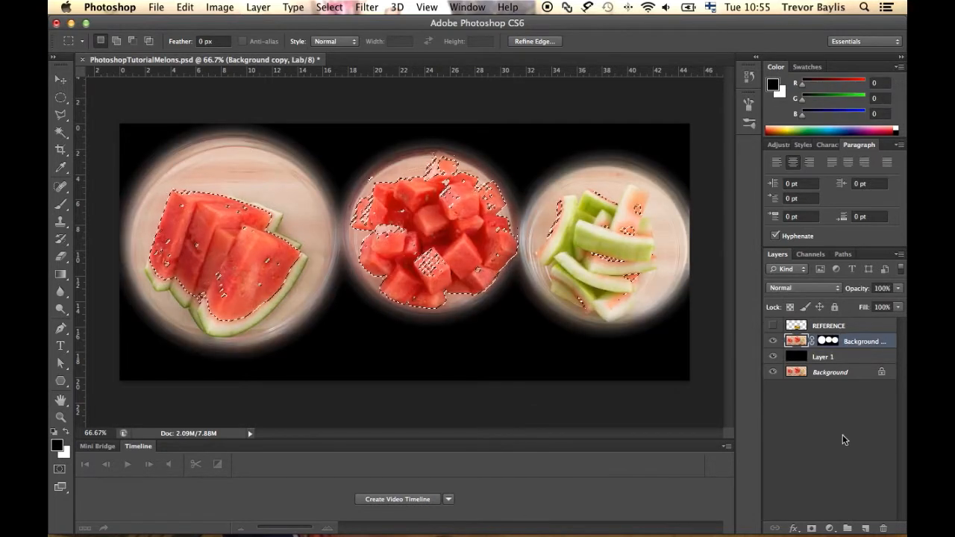
{"action": "left_click", "coordinate": [830, 529]}
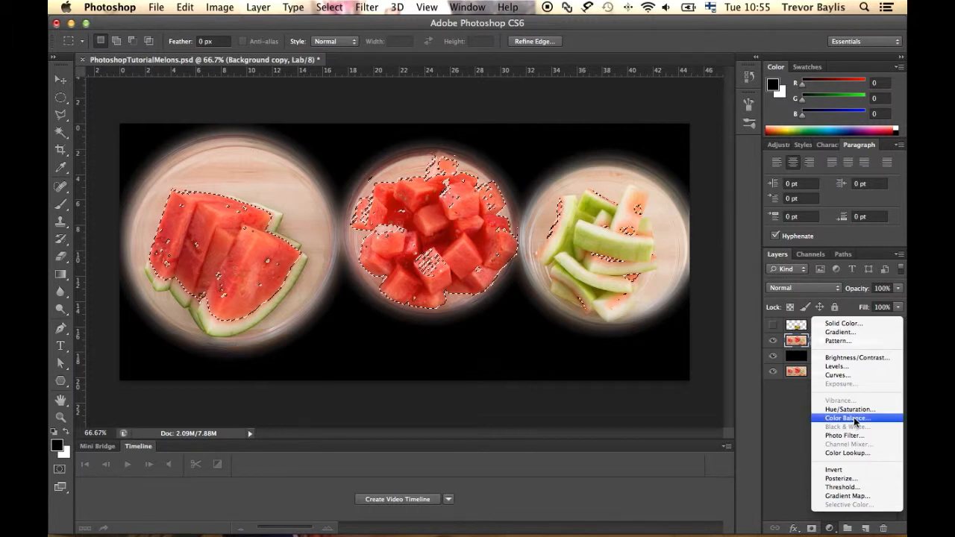
{"action": "left_click", "coordinate": [845, 376]}
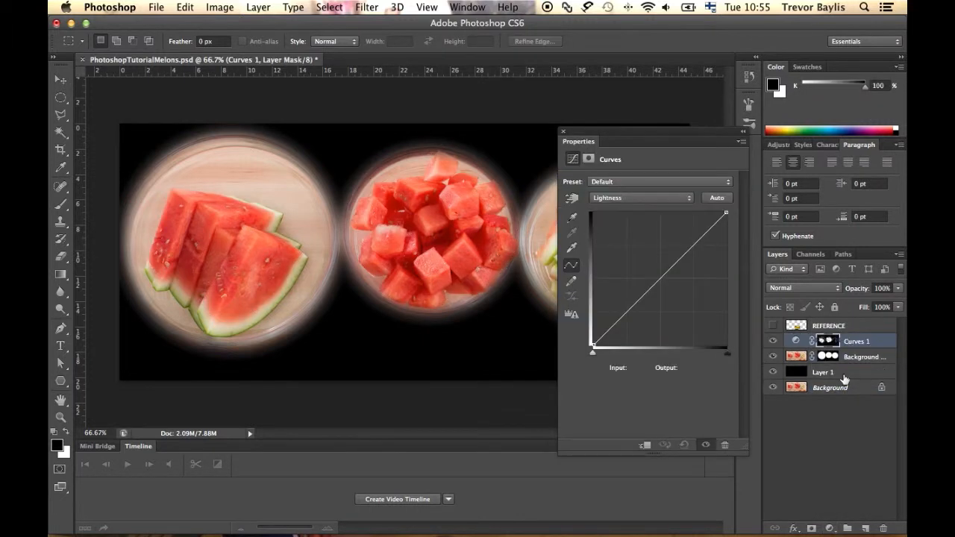
- In the Curves adjustment, move the a channel's black point to input 50, output 50
{"action": "left_click", "coordinate": [689, 198]}
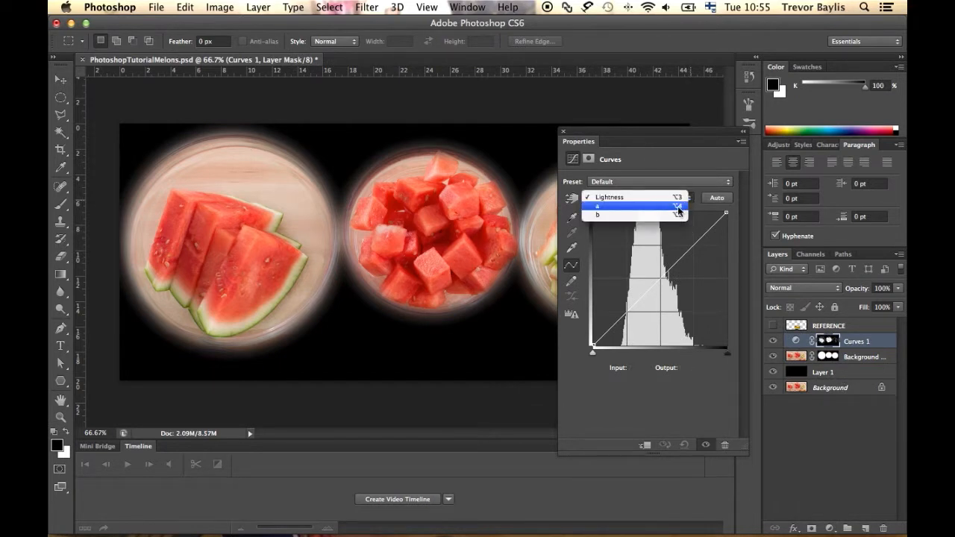
{"action": "left_click", "coordinate": [678, 206]}
{"action": "left_click_drag", "start_coordinate": [592, 344], "coordinate": [660, 279]}
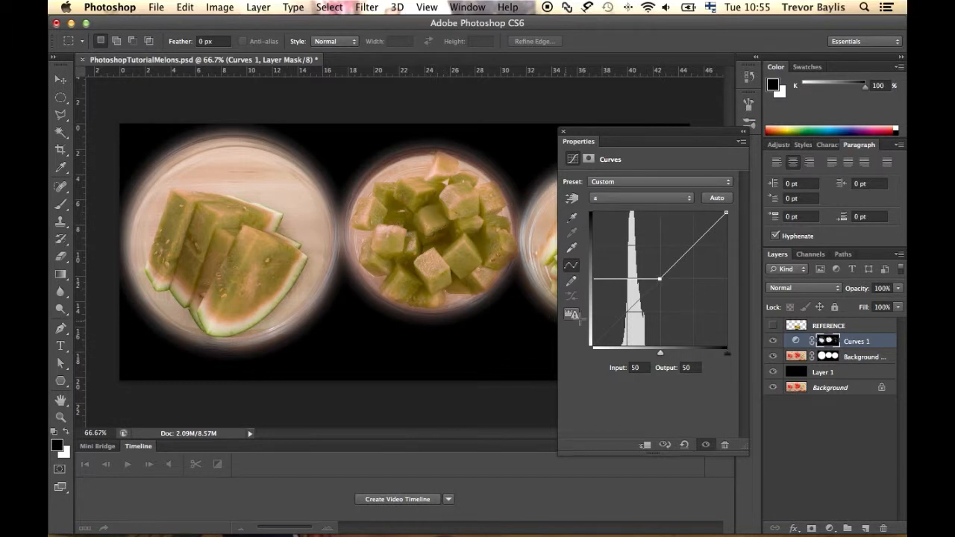
- Steepen the b channel curve by setting its black point to input 35, output 0 and moving the white point inward along full output
{"action": "left_click", "coordinate": [689, 199]}
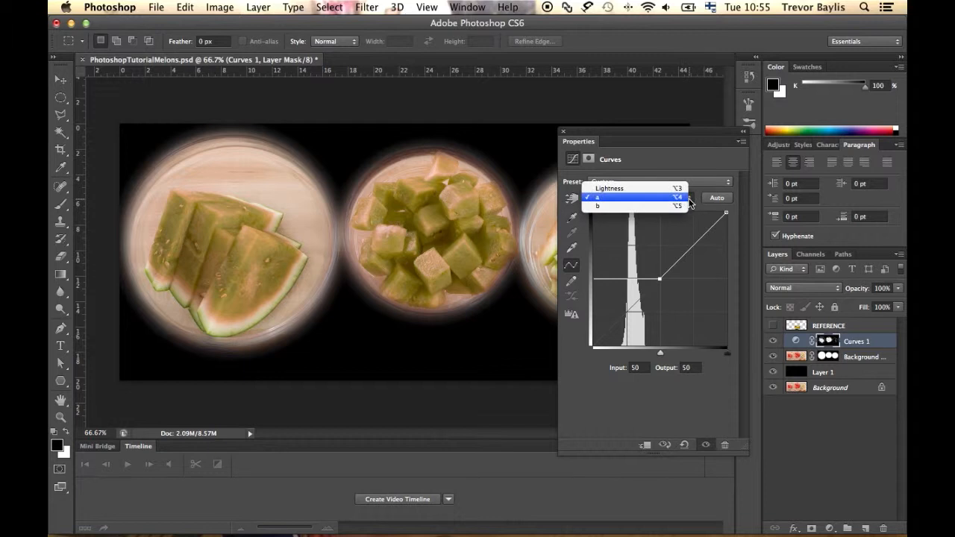
{"action": "left_click", "coordinate": [652, 206]}
{"action": "left_click", "coordinate": [593, 344]}
{"action": "left_click_drag", "start_coordinate": [594, 344], "coordinate": [654, 367]}
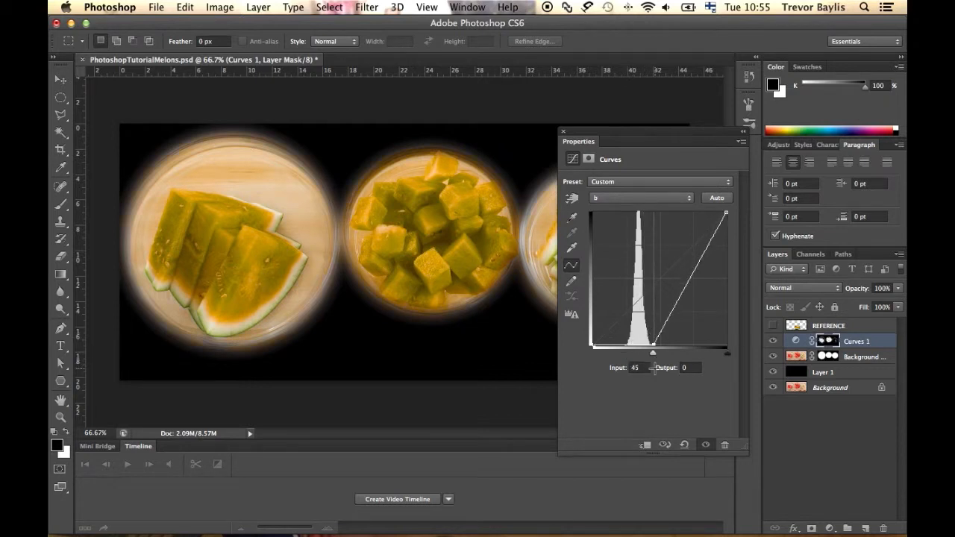
{"action": "left_click_drag", "start_coordinate": [726, 214], "coordinate": [693, 213]}
{"action": "left_click_drag", "start_coordinate": [653, 347], "coordinate": [640, 347]}
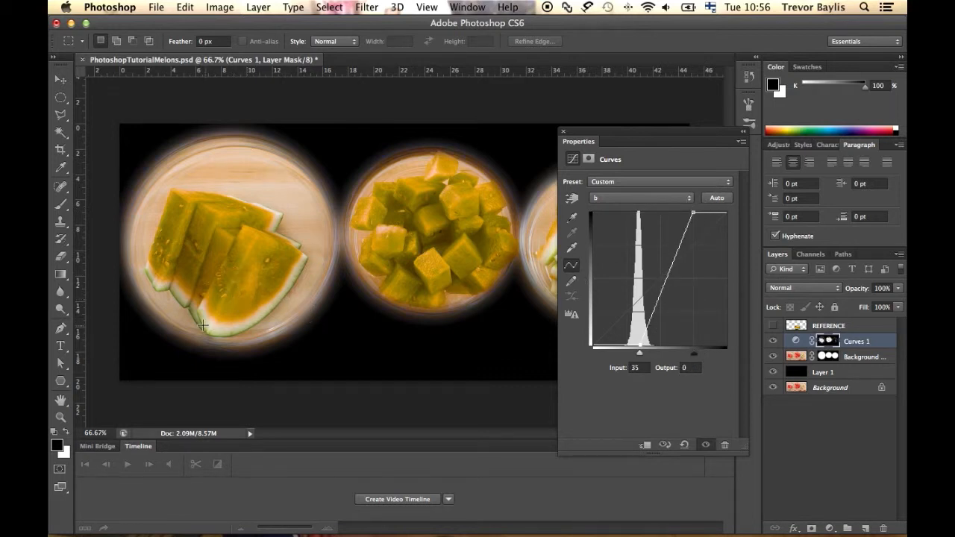
{"action": "left_click", "coordinate": [564, 133]}
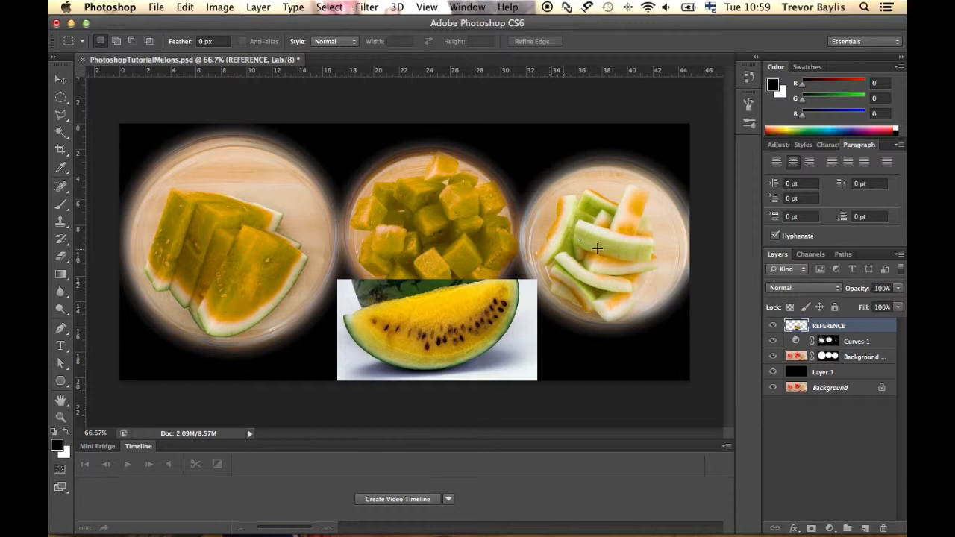
- Hide Layer 1, duplicate the Background layer and move the duplicate above Layer 1
{"action": "left_click", "coordinate": [773, 372]}
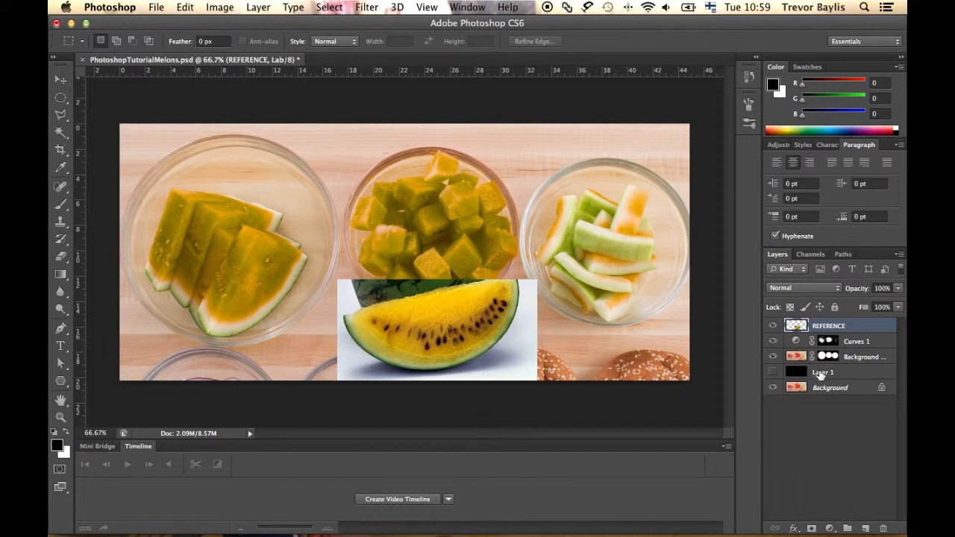
{"action": "left_click_drag", "start_coordinate": [836, 390], "coordinate": [863, 526]}
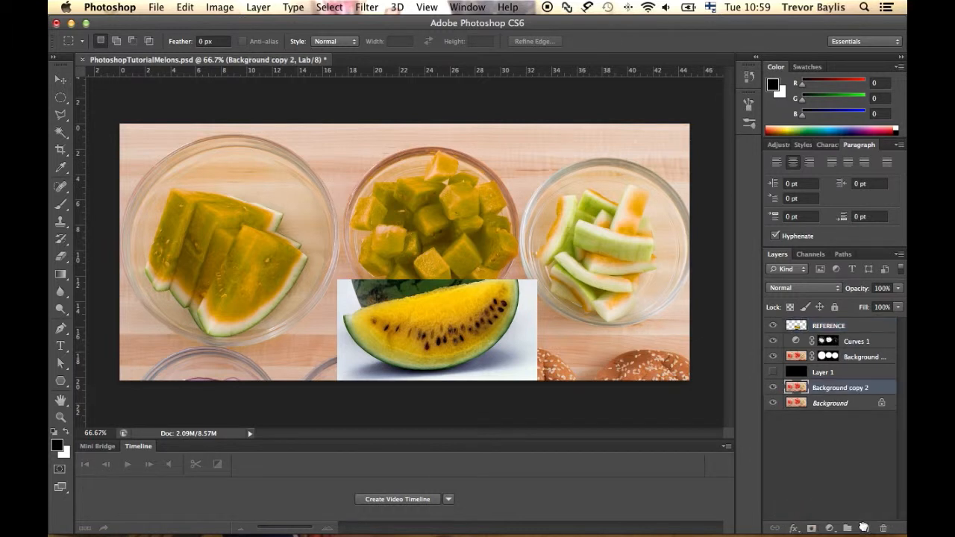
{"action": "left_click_drag", "start_coordinate": [840, 385], "coordinate": [838, 362]}
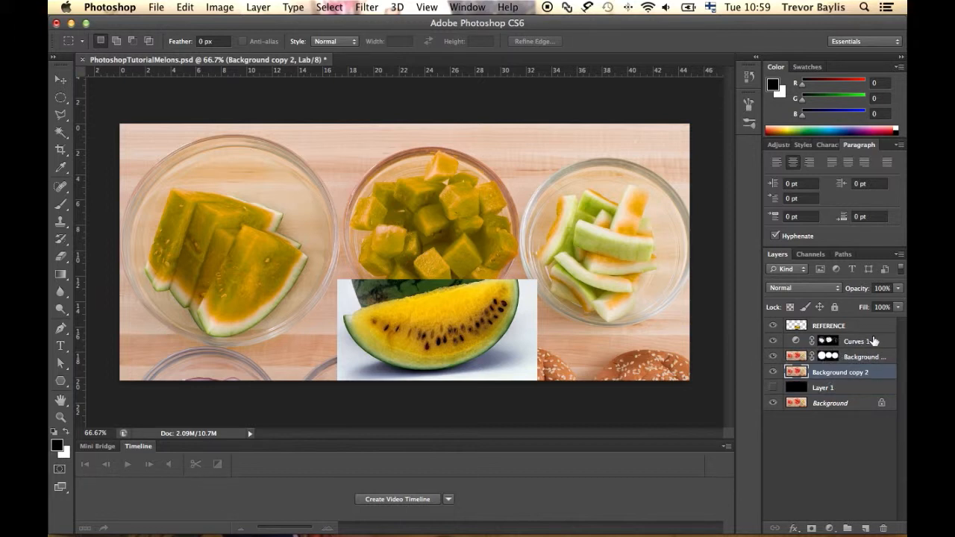
- Convert Curves 1, the masked background copy and Background copy 2 into one smart object, then compare it with the original by toggling its visibility
{"action": "left_click", "coordinate": [875, 341]}
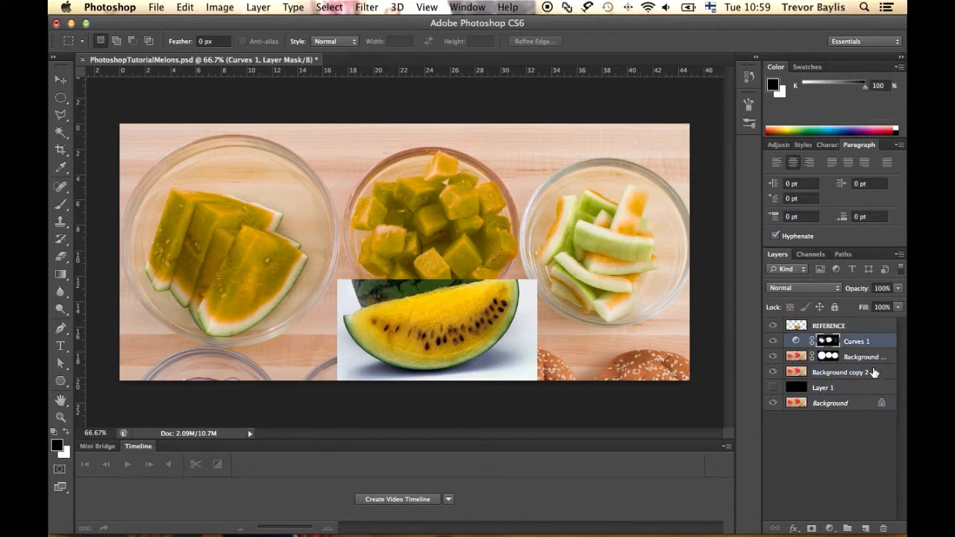
{"action": "left_click", "coordinate": [878, 373], "text": "shift"}
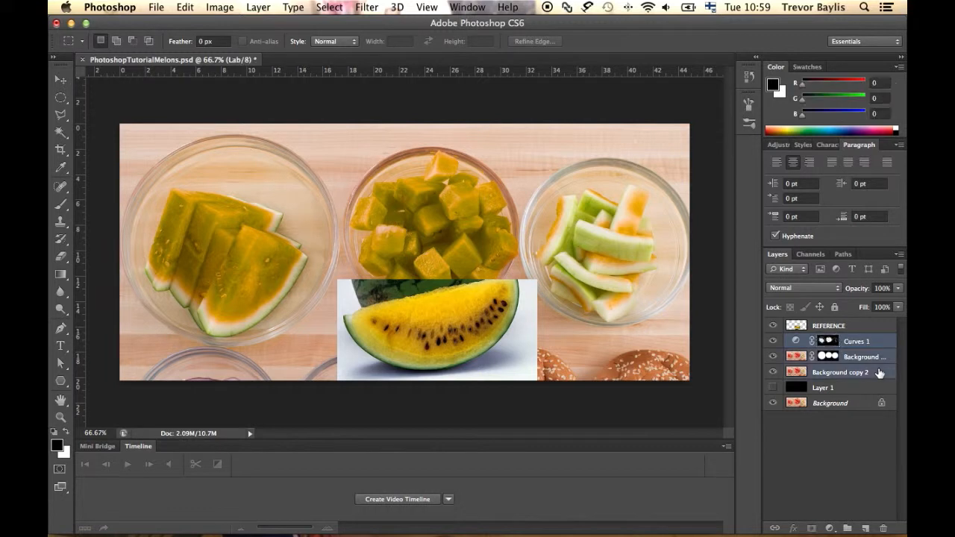
{"action": "left_click", "coordinate": [899, 256]}
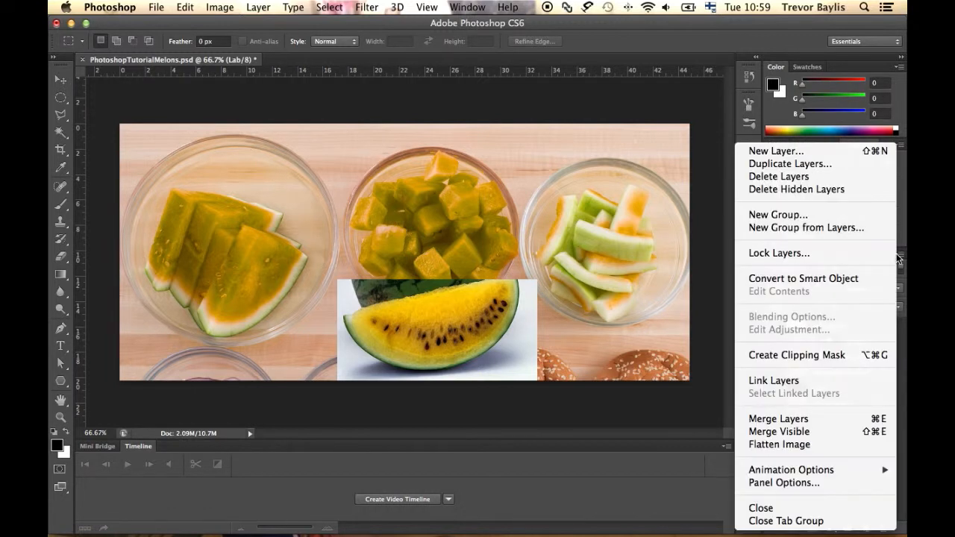
{"action": "left_click", "coordinate": [849, 277]}
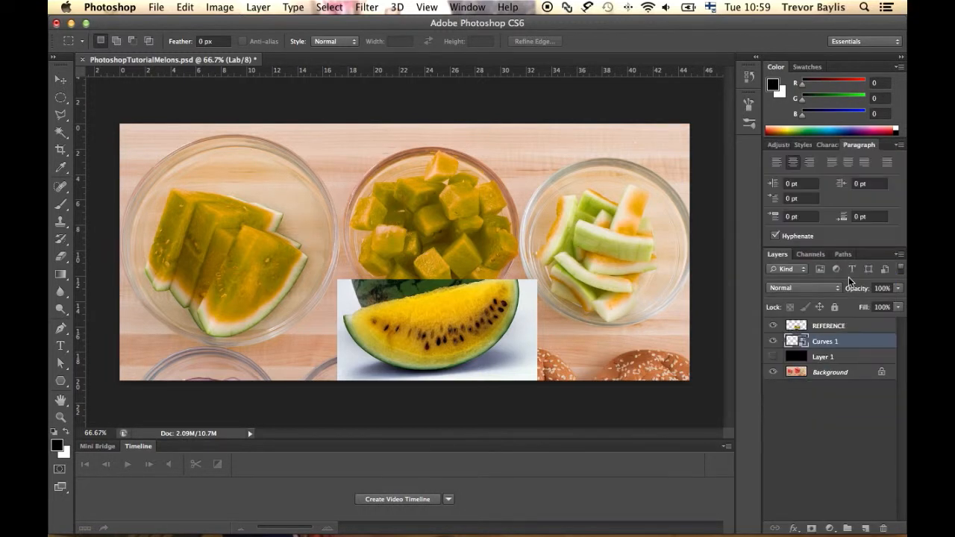
{"action": "left_click", "coordinate": [773, 342]}
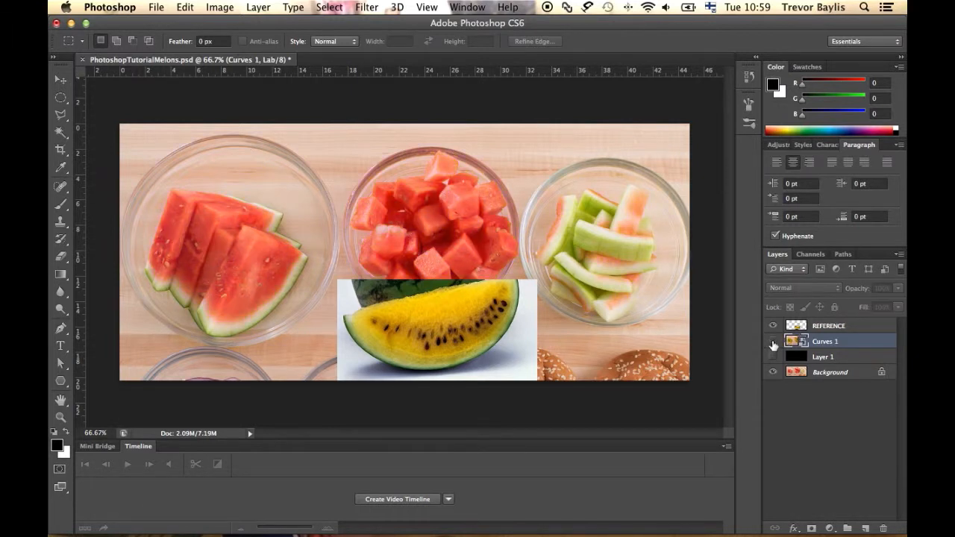
{"action": "left_click", "coordinate": [773, 342]}
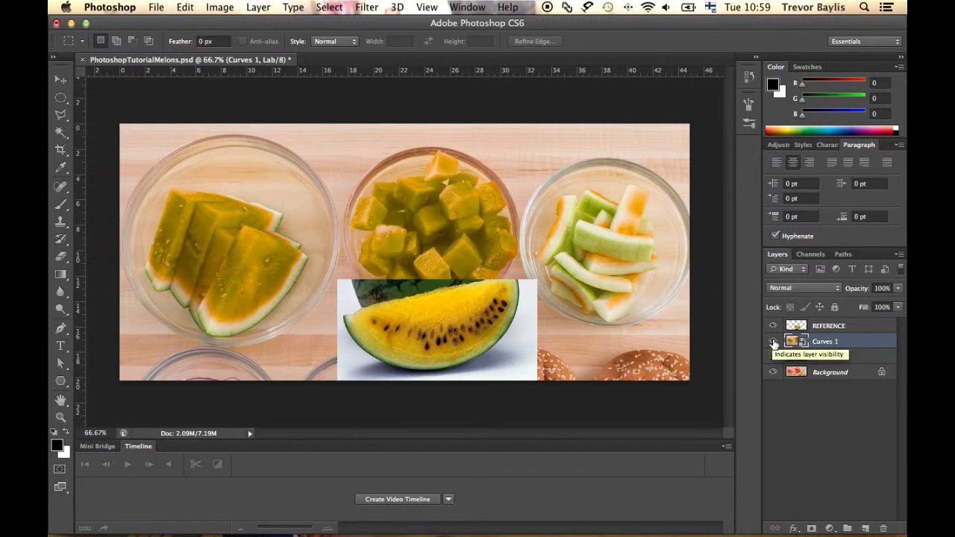
{"action": "left_click", "coordinate": [773, 342]}
{"action": "left_click", "coordinate": [773, 342]}
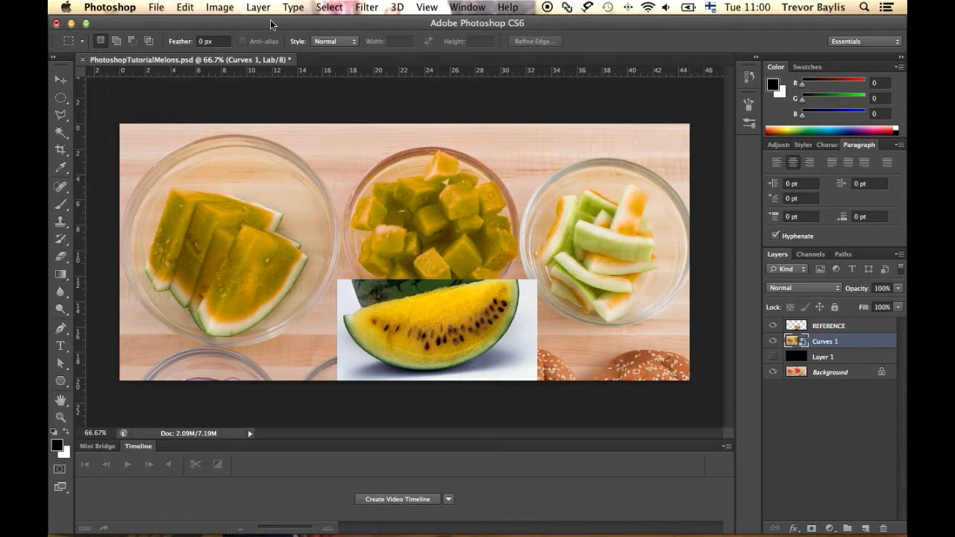
- Convert the image mode to RGB Color without merging the layers or rasterizing the smart object
{"action": "left_click", "coordinate": [227, 9]}
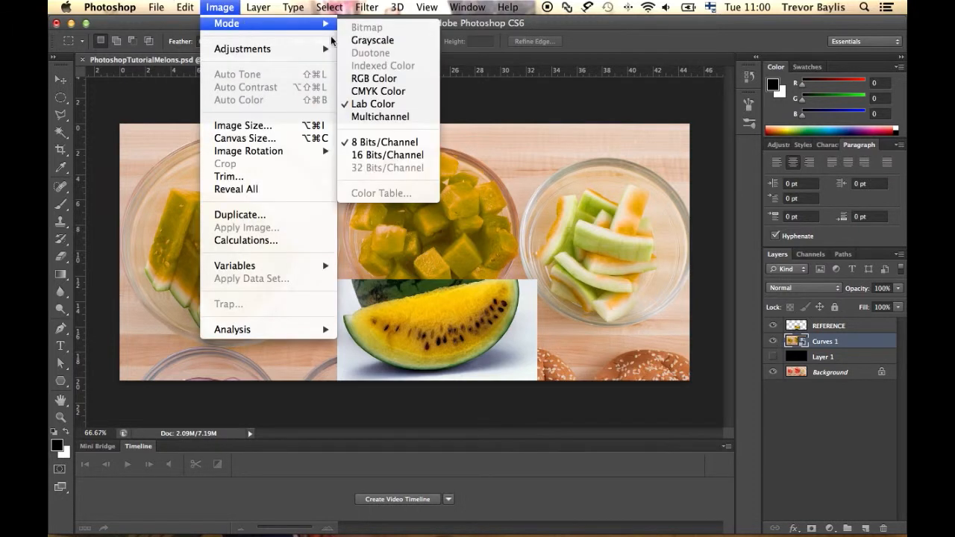
{"action": "mouse_move", "coordinate": [323, 24]}
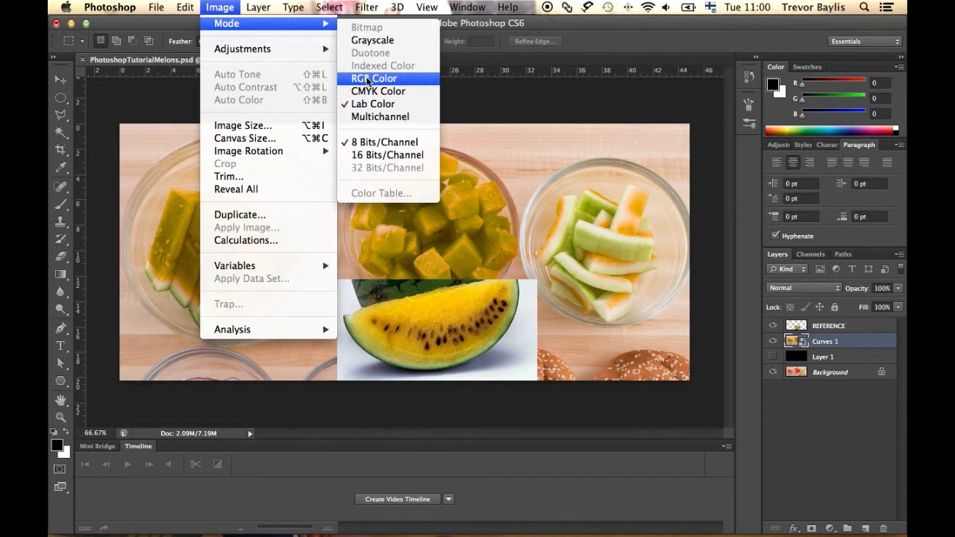
{"action": "left_click", "coordinate": [373, 78]}
{"action": "left_click", "coordinate": [423, 206]}
{"action": "left_click", "coordinate": [432, 207]}
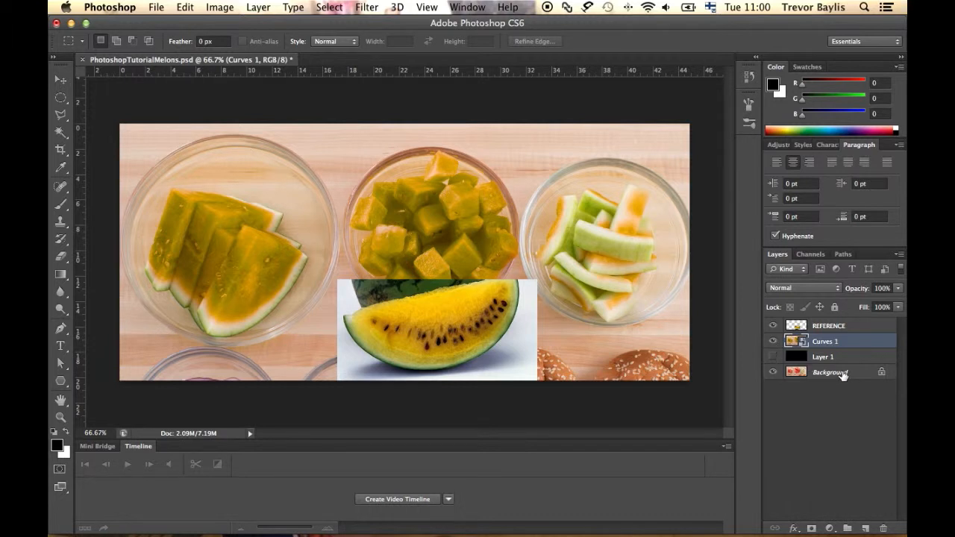
- Duplicate the Background layer
{"action": "left_click_drag", "start_coordinate": [843, 375], "coordinate": [865, 528]}
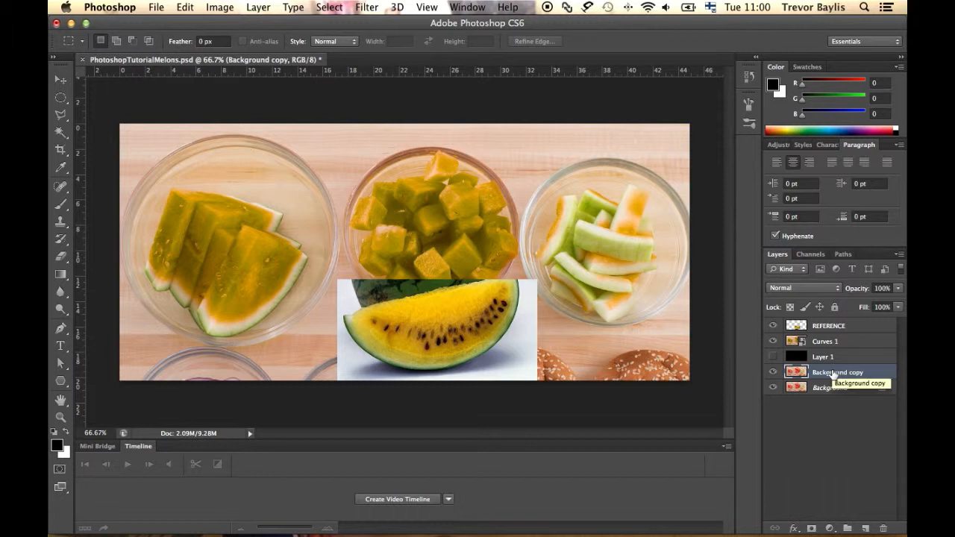
- Put the Background copy layer into a new group, and hide the Curves 1 and REFERENCE layers
{"action": "left_click", "coordinate": [848, 530]}
{"action": "left_click_drag", "start_coordinate": [818, 388], "coordinate": [835, 371]}
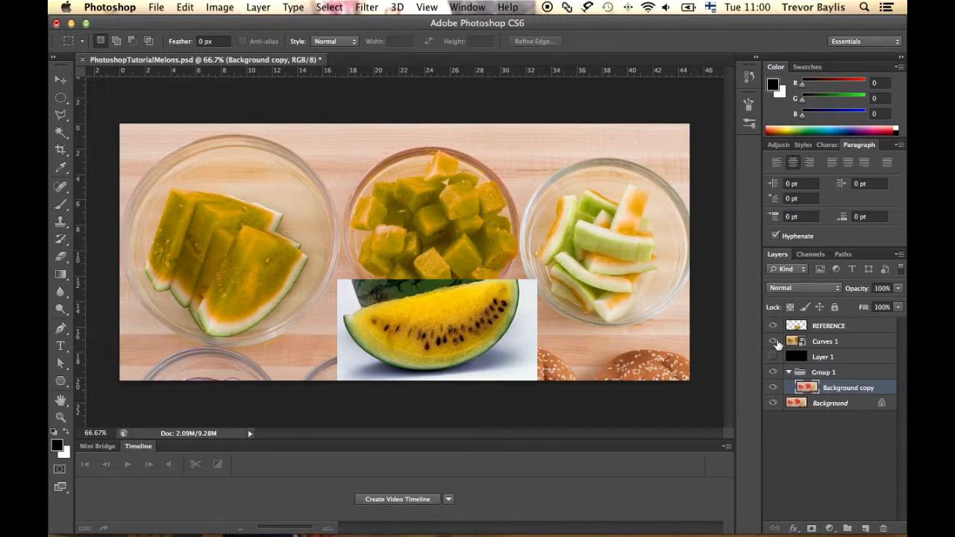
{"action": "left_click", "coordinate": [774, 342]}
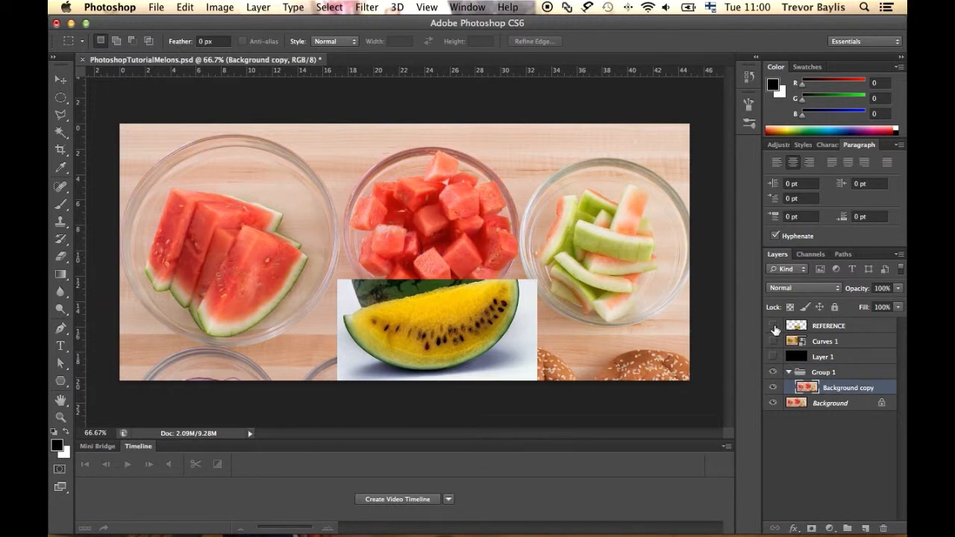
{"action": "left_click", "coordinate": [774, 326]}
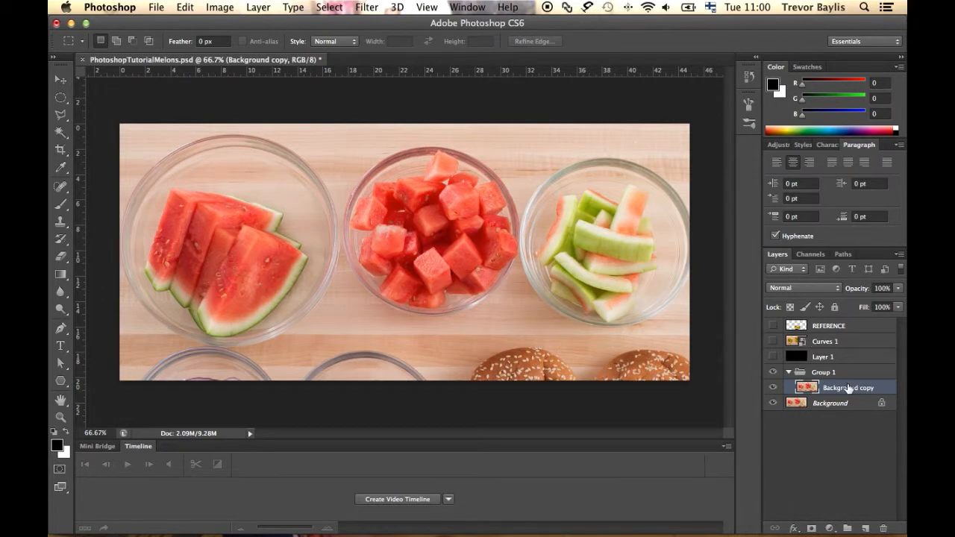
- Add a Black & White adjustment layer above Background copy inside Group 1, with Reds set to 71
{"action": "left_click", "coordinate": [828, 528]}
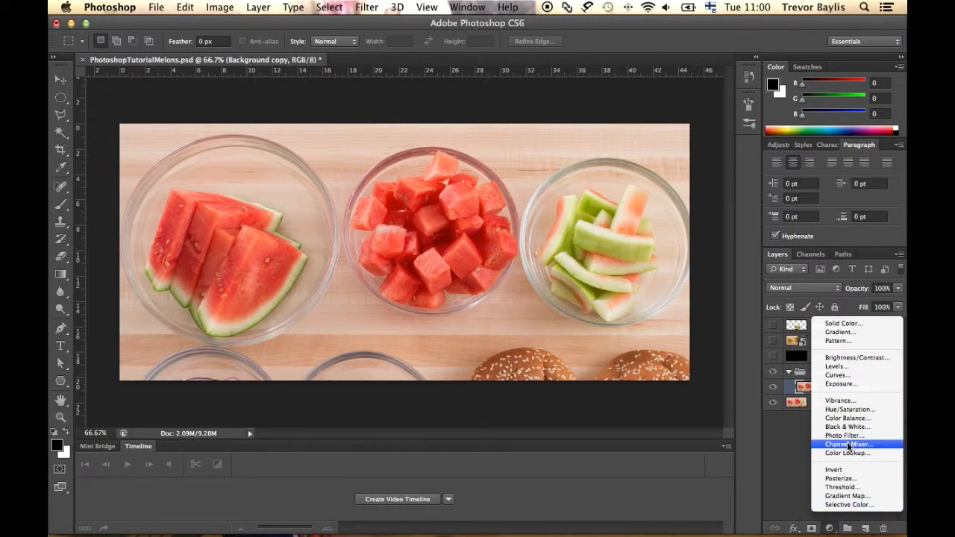
{"action": "left_click", "coordinate": [853, 428]}
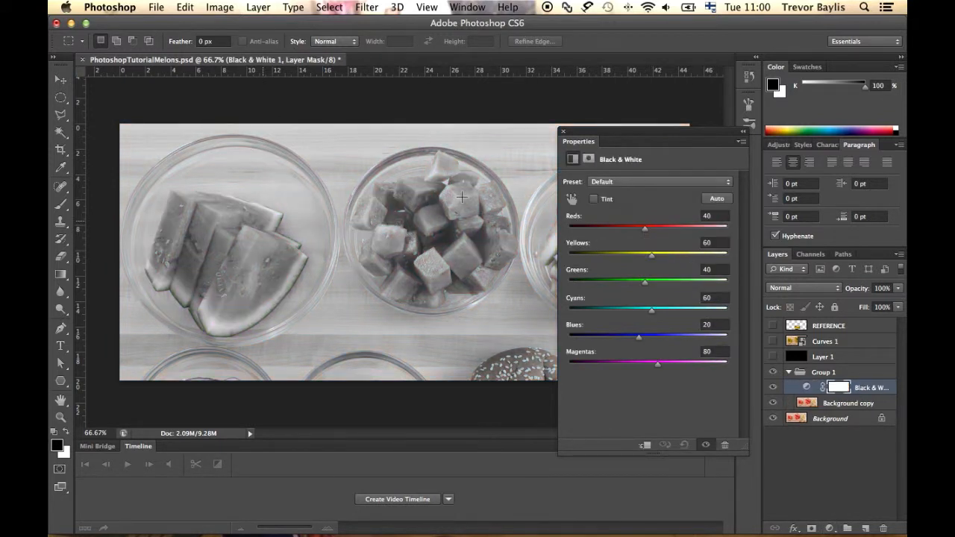
{"action": "left_click_drag", "start_coordinate": [646, 230], "coordinate": [655, 236]}
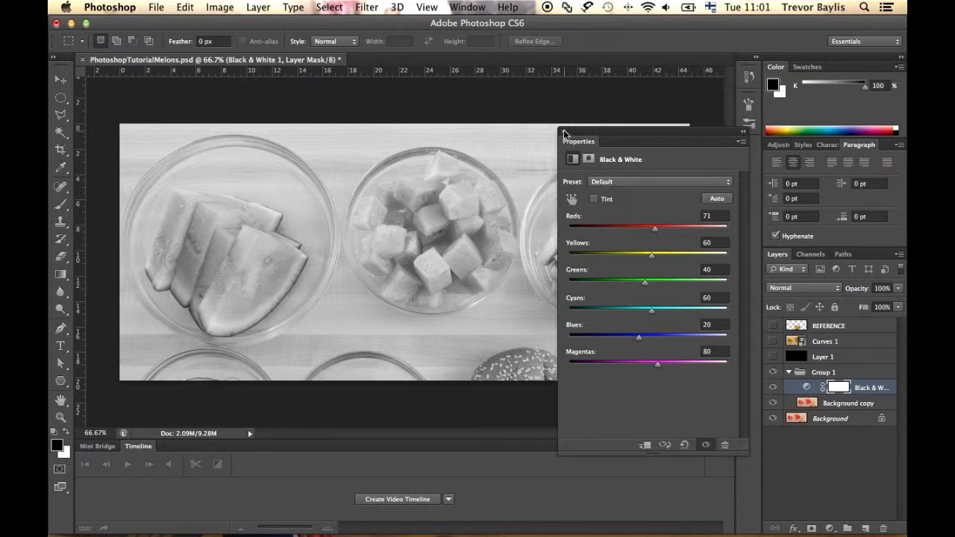
{"action": "left_click", "coordinate": [564, 132]}
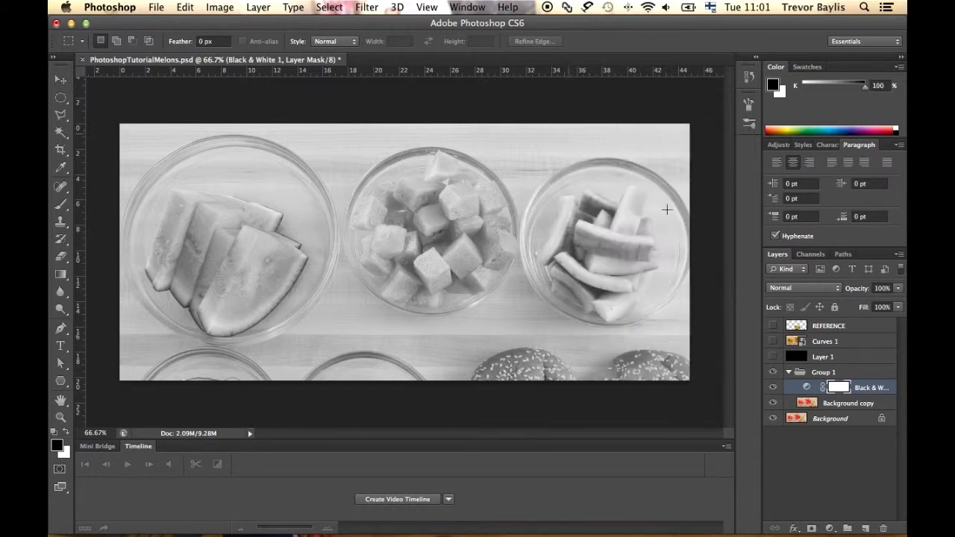
- Collapse Group 1 and set its blend mode to Luminosity
{"action": "left_click", "coordinate": [789, 373]}
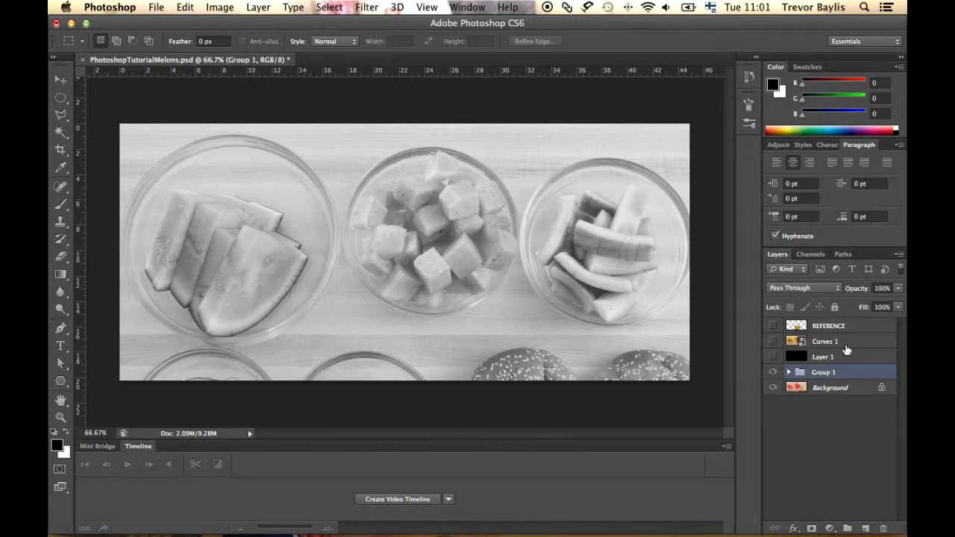
{"action": "left_click", "coordinate": [837, 287]}
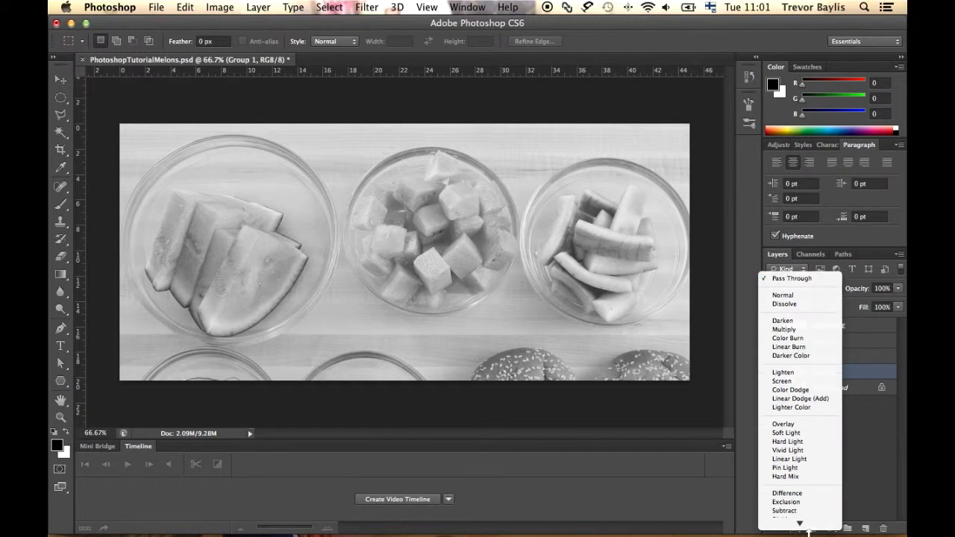
{"action": "mouse_move", "coordinate": [806, 527]}
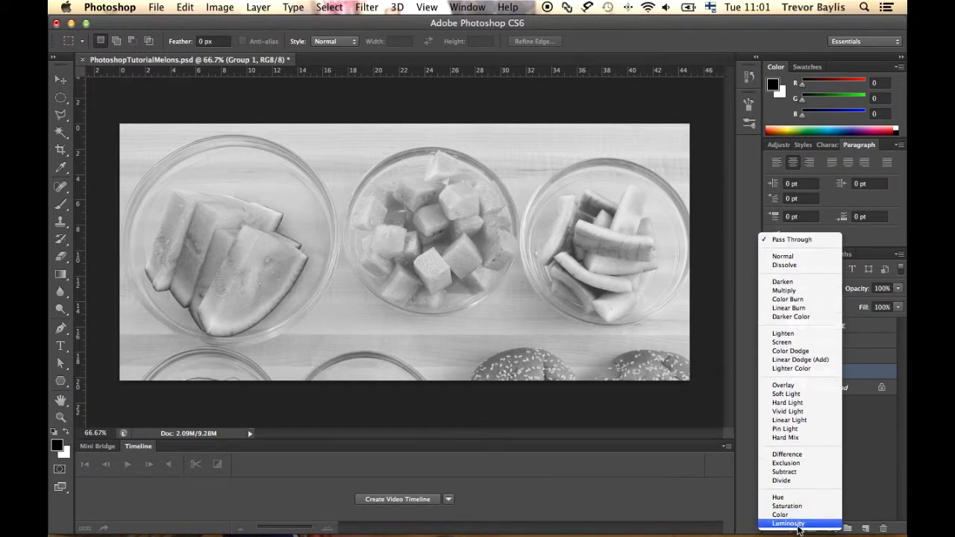
{"action": "left_click", "coordinate": [800, 525]}
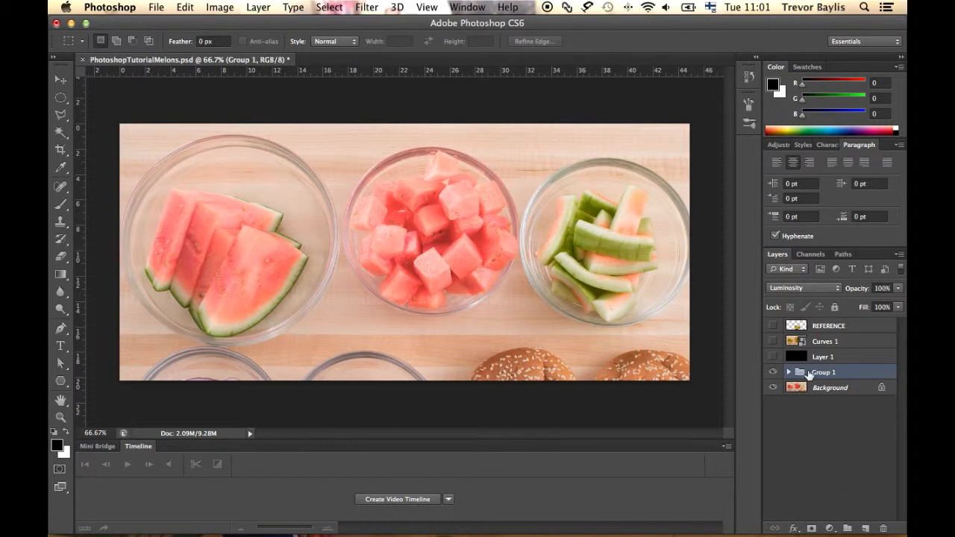
- Compare the image with and without the Luminosity group by toggling Group 1's visibility, leaving the group hidden
{"action": "left_click", "coordinate": [773, 373]}
{"action": "left_click", "coordinate": [772, 372]}
{"action": "left_click", "coordinate": [773, 372]}
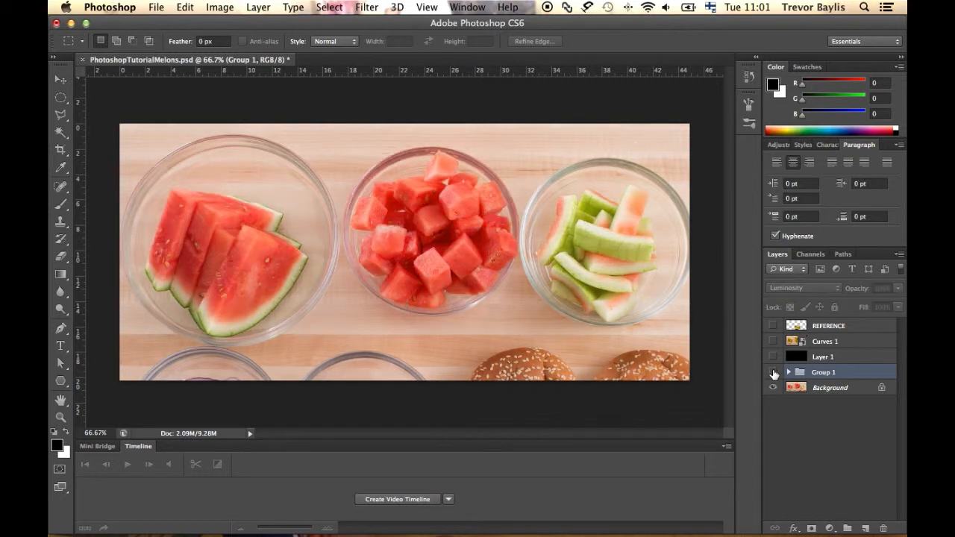
{"action": "left_click", "coordinate": [773, 372]}
{"action": "left_click", "coordinate": [772, 373]}
{"action": "left_click", "coordinate": [773, 372]}
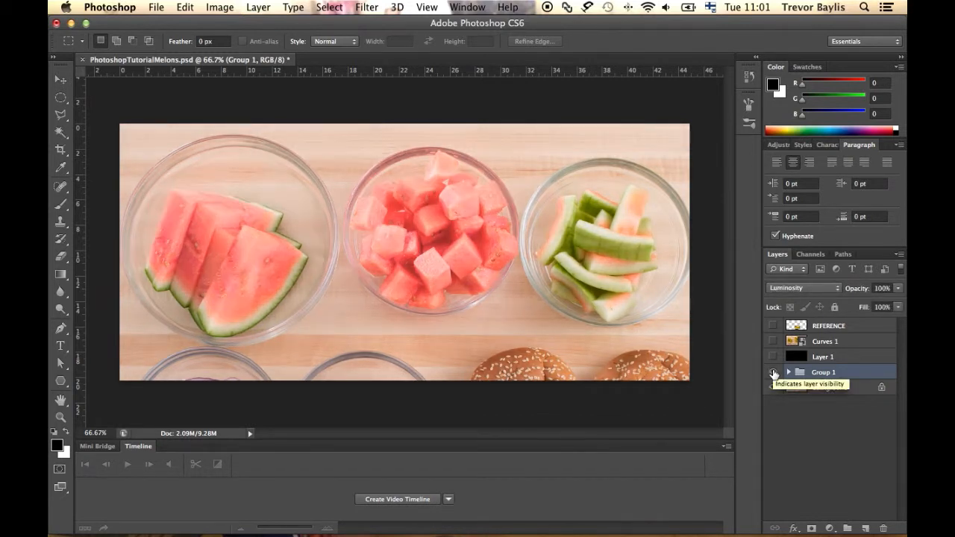
{"action": "left_click", "coordinate": [773, 372]}
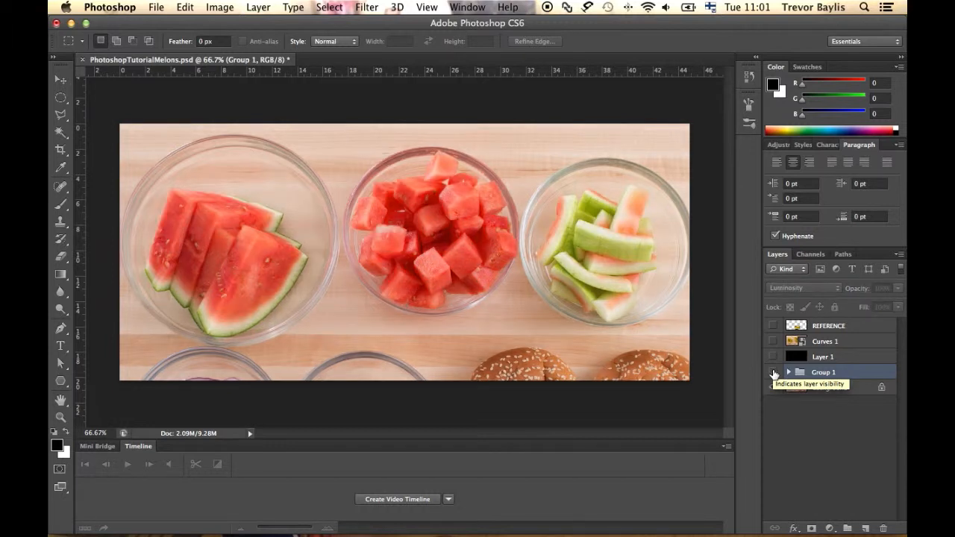
{"action": "left_click", "coordinate": [773, 372]}
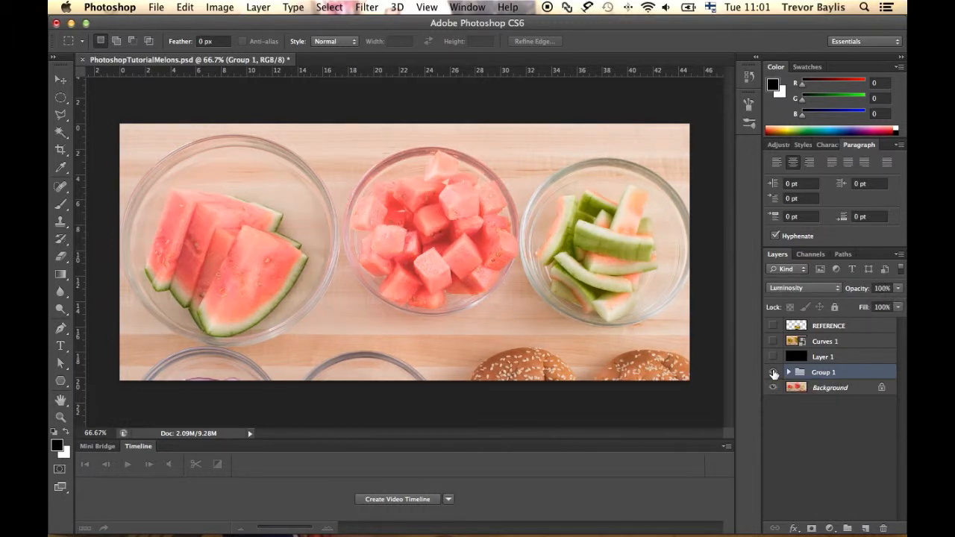
{"action": "left_click", "coordinate": [773, 372]}
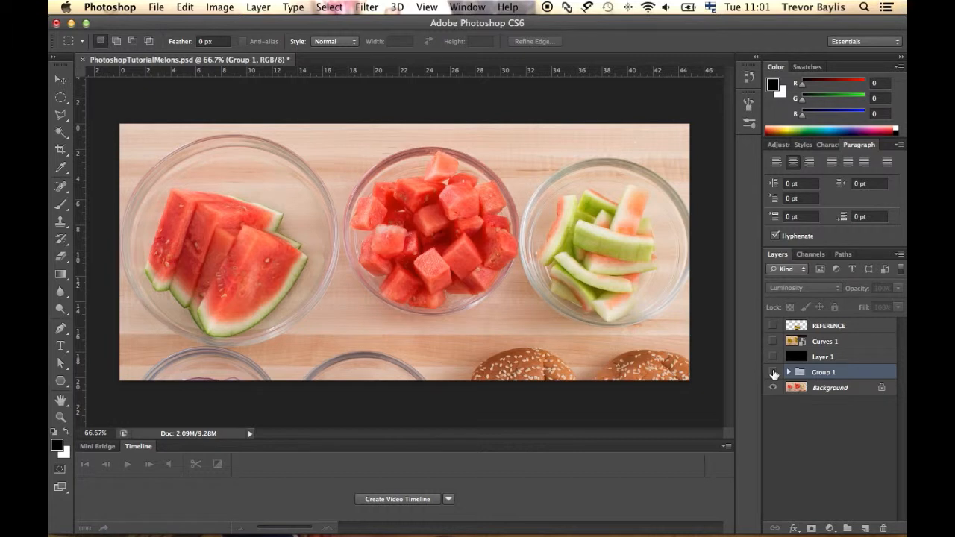
- Show the Curves 1 smart object and move it below Group 1, directly above the Background layer
{"action": "left_click", "coordinate": [773, 341]}
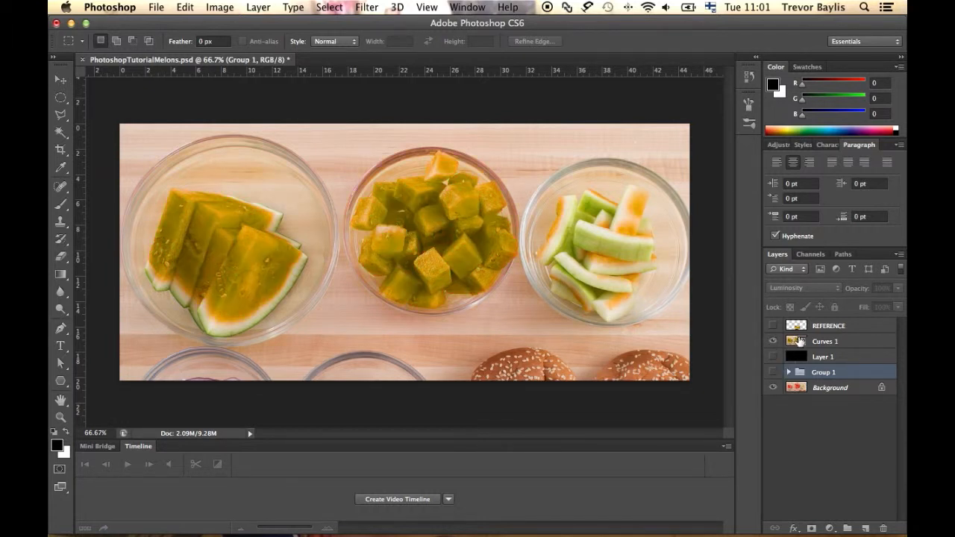
{"action": "left_click_drag", "start_coordinate": [800, 341], "coordinate": [820, 383]}
{"action": "left_click_drag", "start_coordinate": [824, 384], "coordinate": [820, 382]}
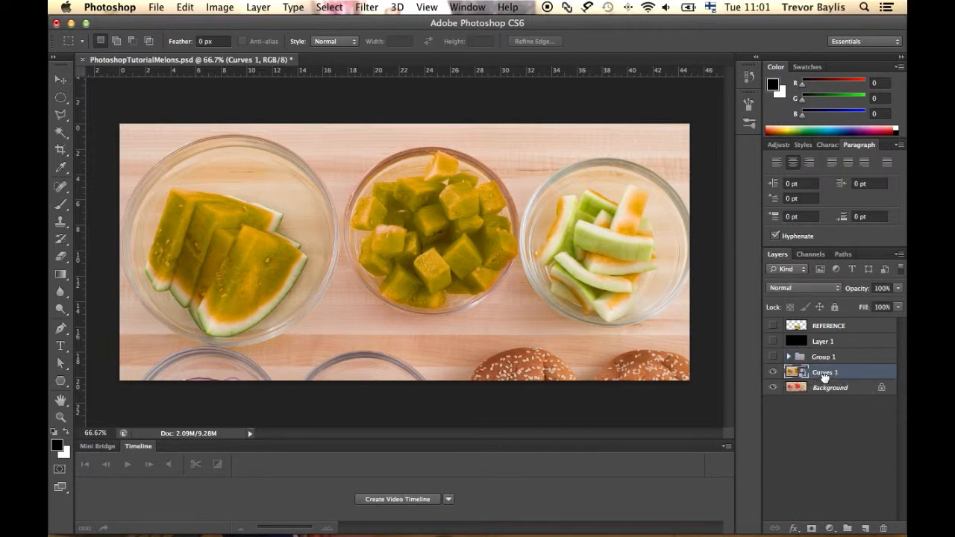
- Show Group 1 and the REFERENCE layer to compare the brightened yellow melon with the reference, keeping Group 1 selected
{"action": "left_click", "coordinate": [772, 356]}
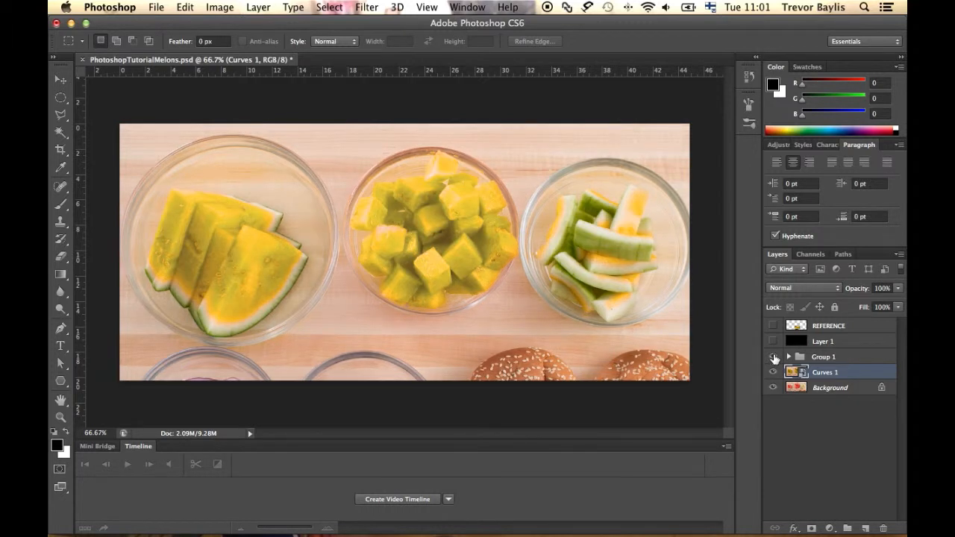
{"action": "left_click", "coordinate": [849, 357]}
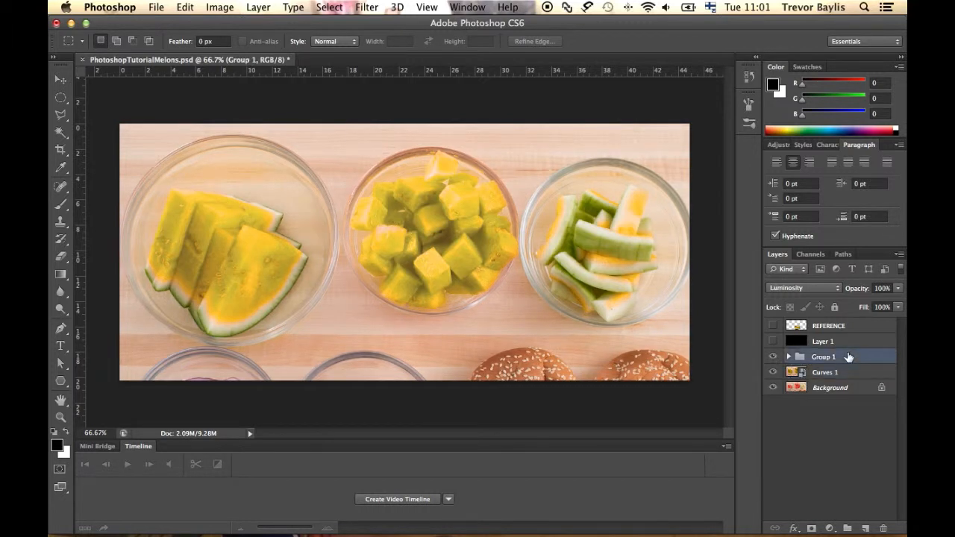
{"action": "left_click", "coordinate": [773, 326]}
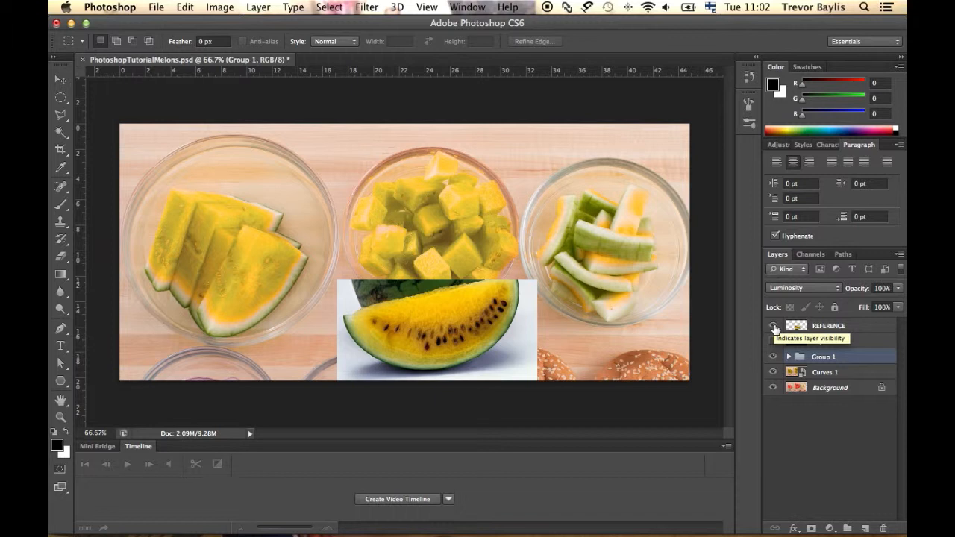
- Open the contents of the Curves 1 smart object and check its Lab channels
{"action": "double_click", "coordinate": [803, 373]}
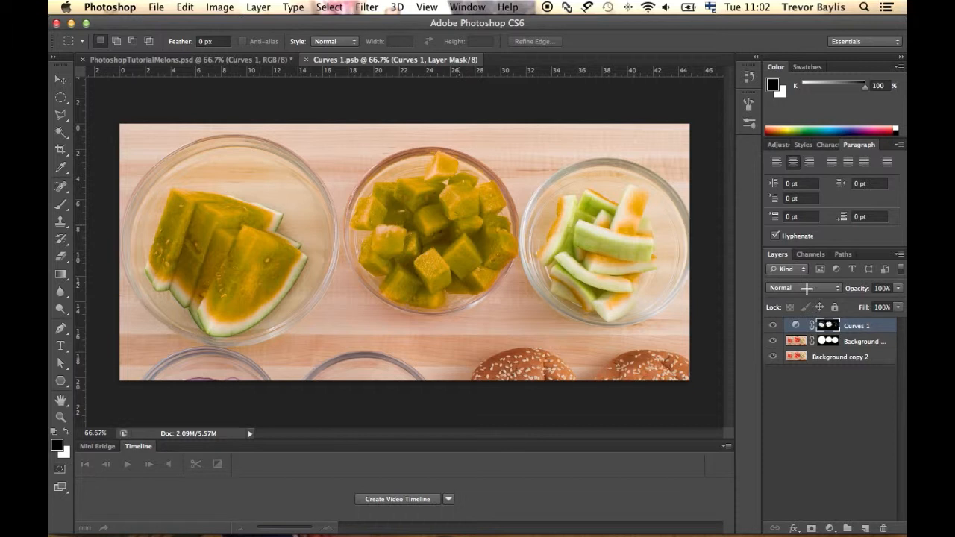
{"action": "left_click", "coordinate": [811, 255]}
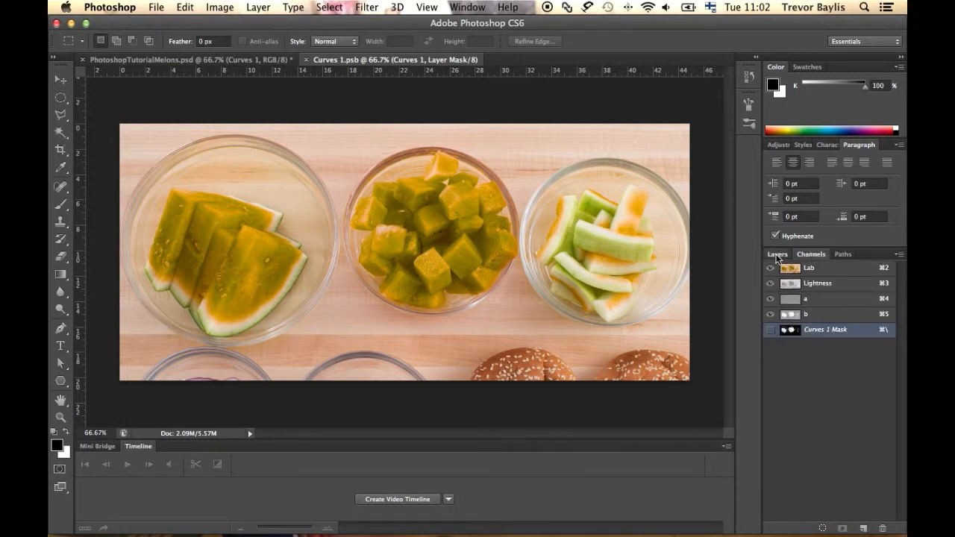
{"action": "left_click", "coordinate": [776, 255]}
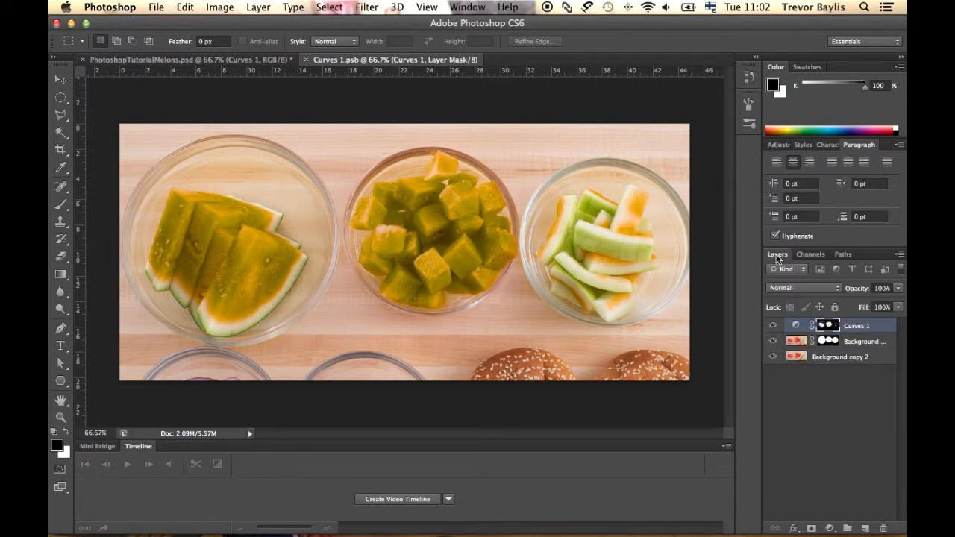
- Shape the Lightness curve of Curves 1 with points at input 16, output 7 and input 56, output 49; save and close the smart object
{"action": "double_click", "coordinate": [795, 326]}
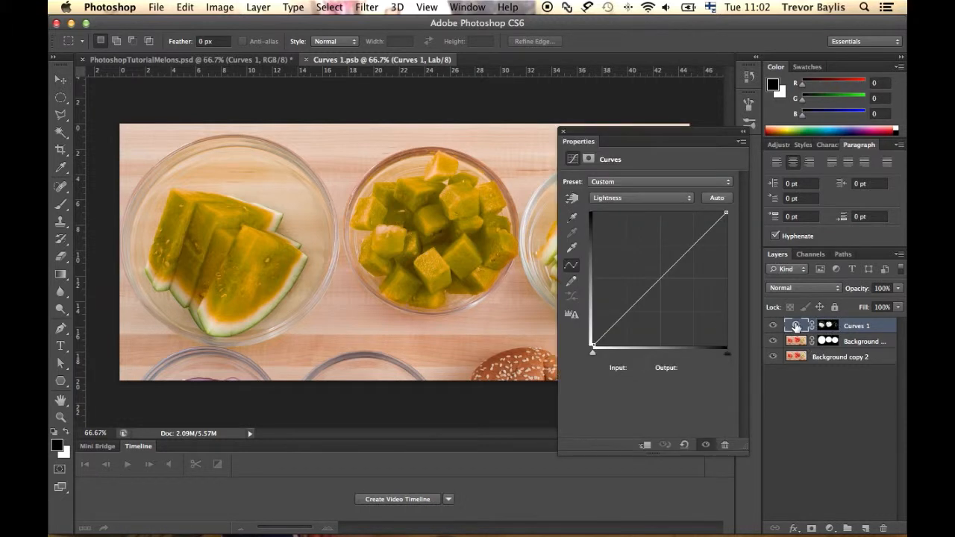
{"action": "left_click", "coordinate": [612, 332]}
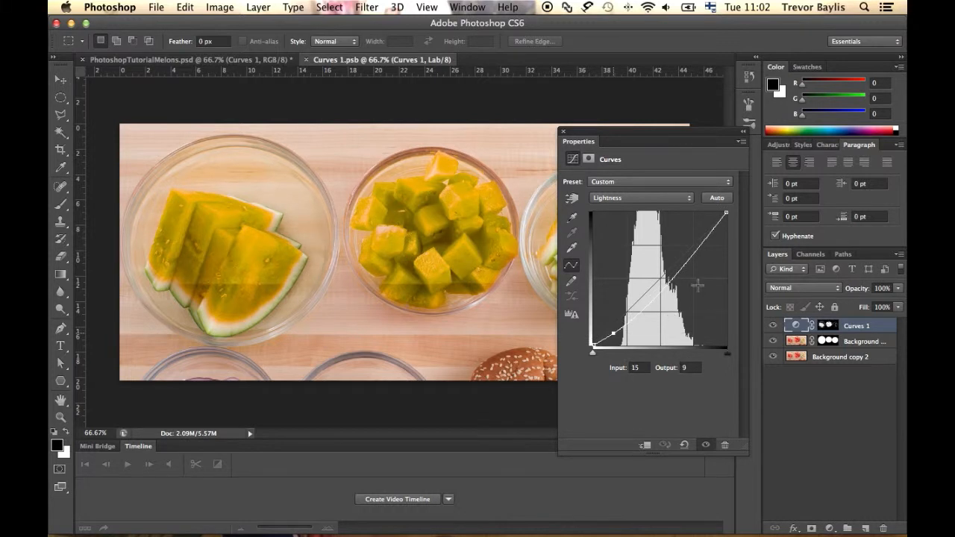
{"action": "left_click", "coordinate": [669, 282]}
{"action": "left_click_drag", "start_coordinate": [668, 284], "coordinate": [669, 282]}
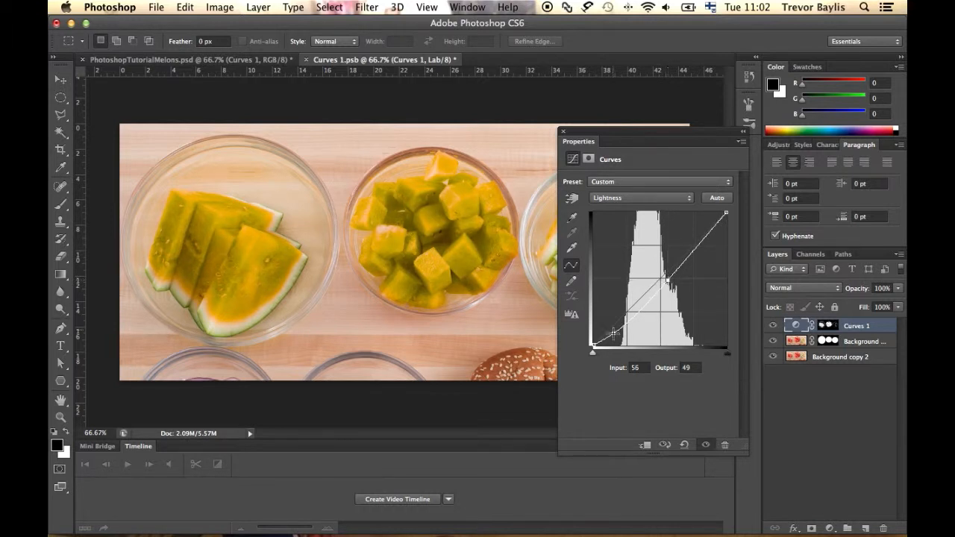
{"action": "left_click_drag", "start_coordinate": [614, 334], "coordinate": [615, 336]}
{"action": "key", "text": "super+s"}
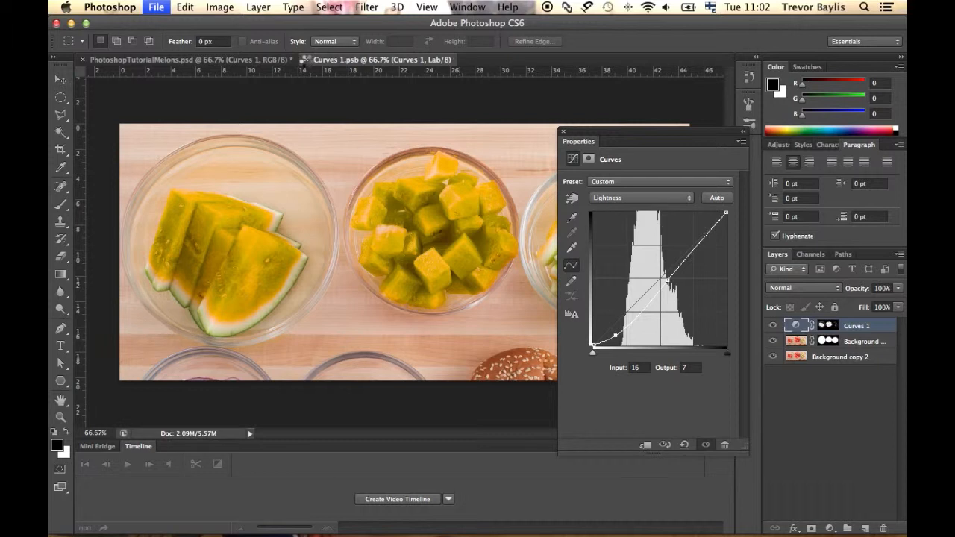
{"action": "left_click", "coordinate": [306, 59]}
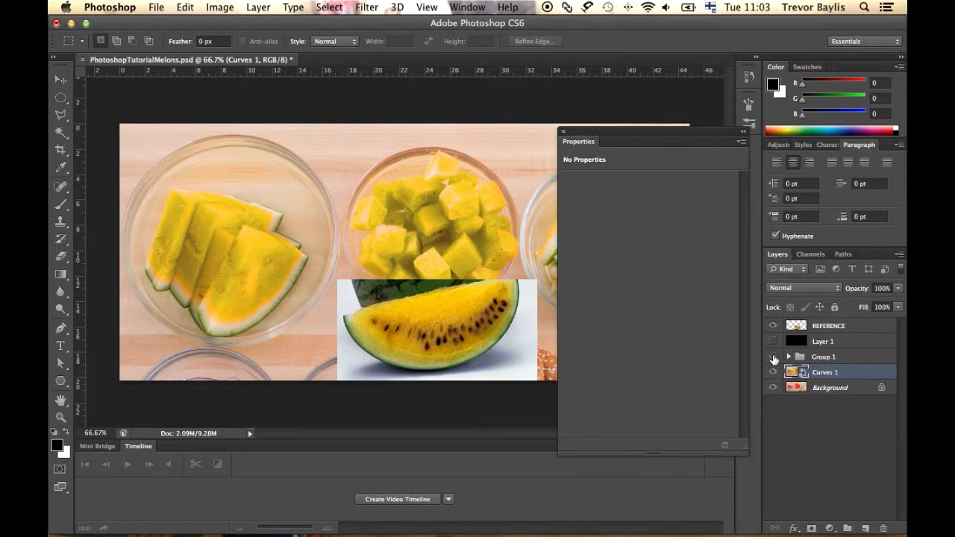
- Hide Group 1, Curves 1 and REFERENCE, and select the Background layer
{"action": "left_click", "coordinate": [773, 357]}
{"action": "left_click", "coordinate": [773, 371]}
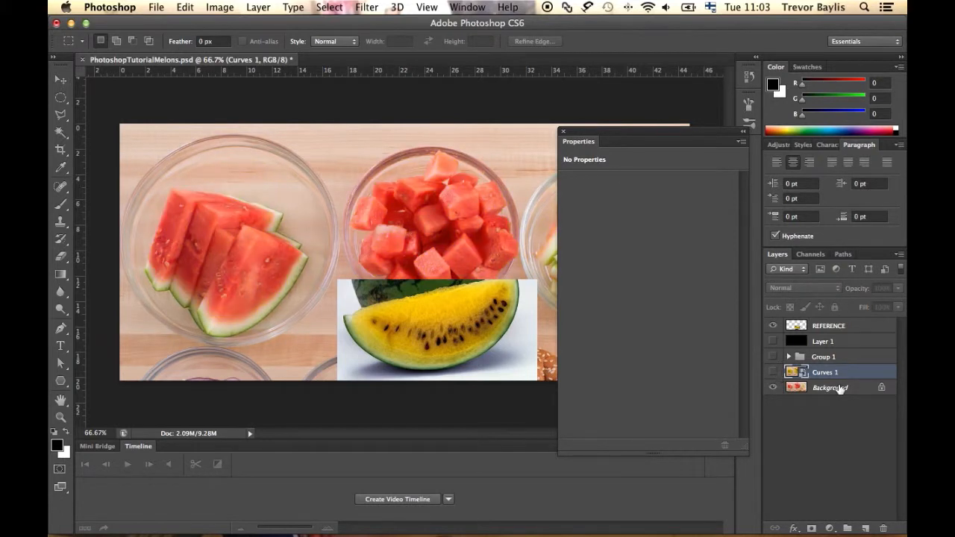
{"action": "left_click", "coordinate": [840, 389]}
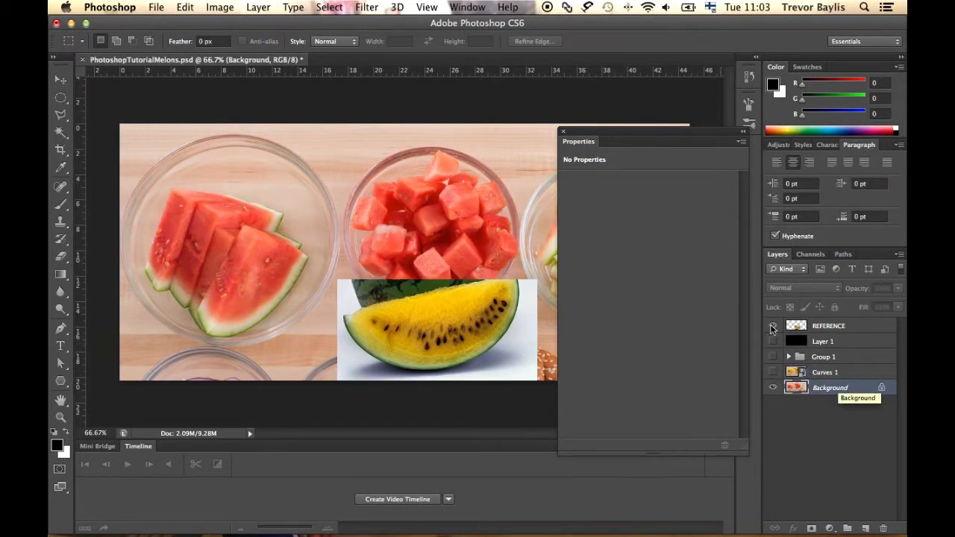
{"action": "left_click", "coordinate": [772, 327]}
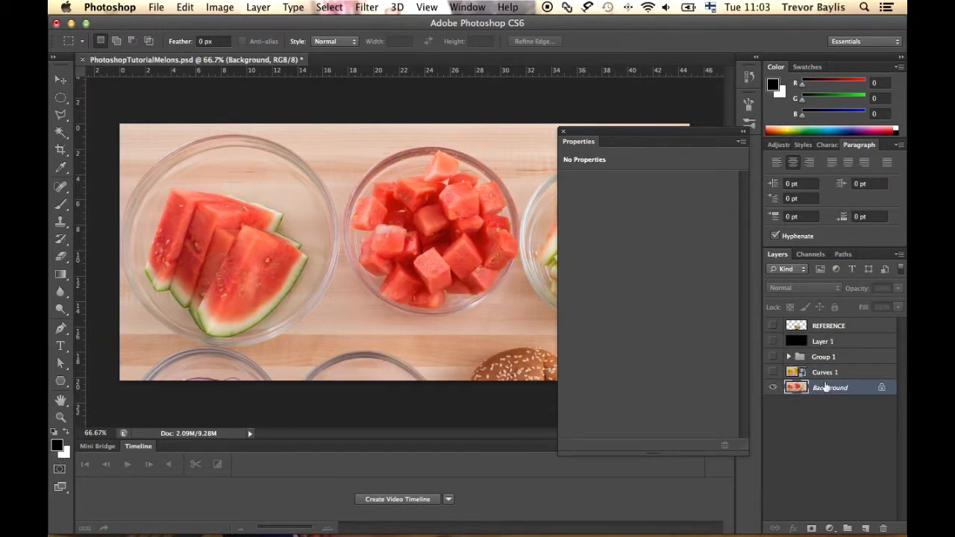
- Duplicate the Blue channel and load the Alpha 1 channel as a selection over the copy
{"action": "left_click", "coordinate": [812, 254]}
{"action": "left_click", "coordinate": [820, 314]}
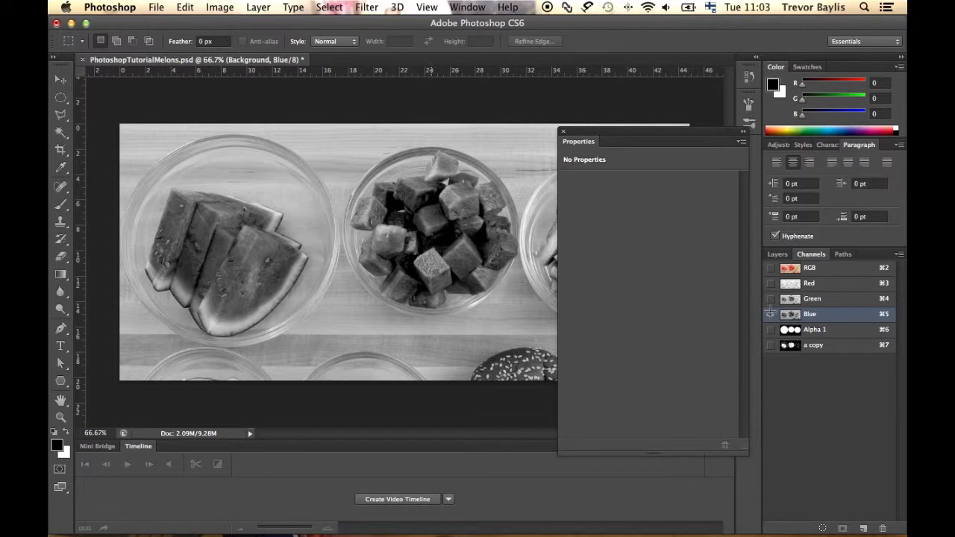
{"action": "left_click_drag", "start_coordinate": [794, 318], "coordinate": [863, 528]}
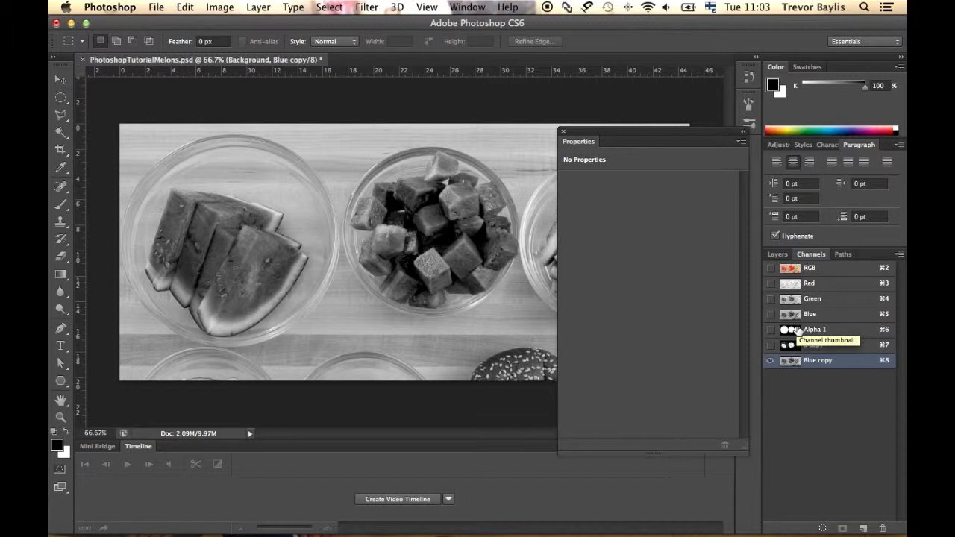
{"action": "left_click", "coordinate": [799, 332], "text": "super"}
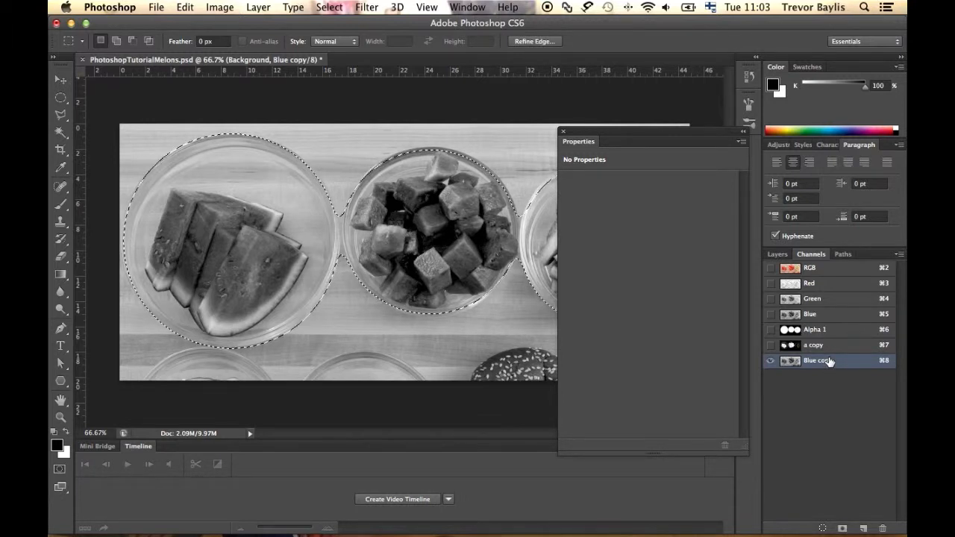
- Fill the area outside the bowls in the Blue copy channel with black by inverting the selection, and deselect
{"action": "left_click", "coordinate": [791, 360], "text": "super"}
{"action": "key", "text": "alt+BackSpace"}
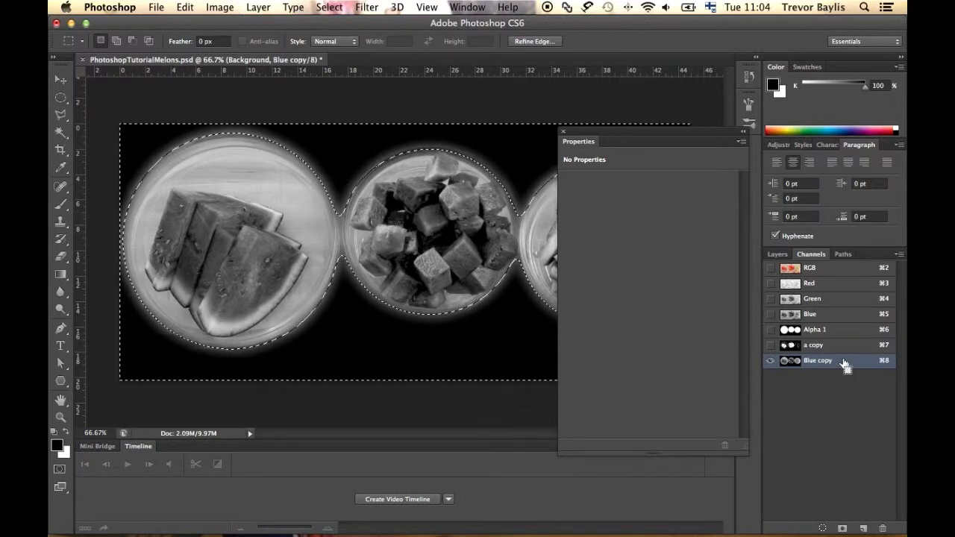
{"action": "key", "text": "super+d"}
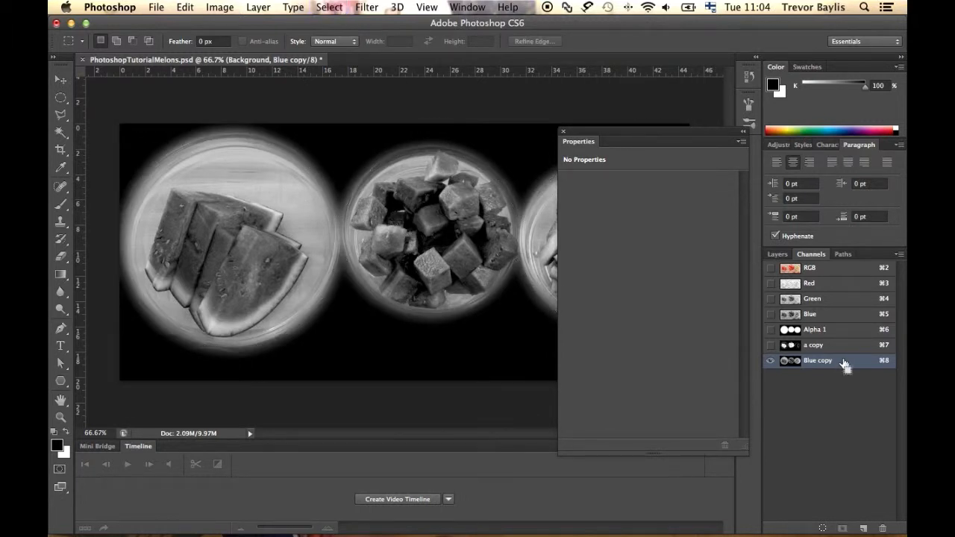
- Increase the Blue copy channel's contrast with Levels, setting the black input to 111 and the white input to 217
{"action": "key", "text": "super+l"}
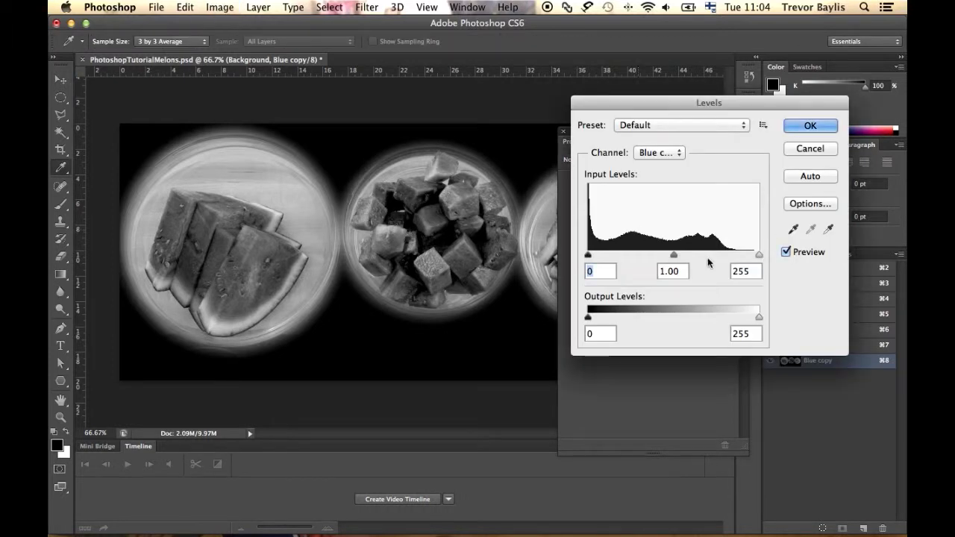
{"action": "left_click_drag", "start_coordinate": [588, 255], "coordinate": [663, 265]}
{"action": "left_click_drag", "start_coordinate": [761, 257], "coordinate": [734, 257]}
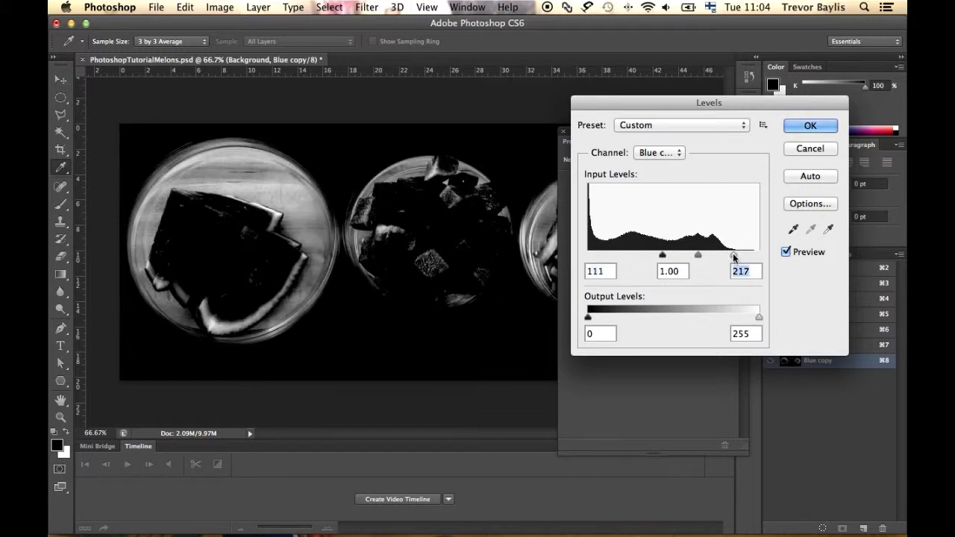
{"action": "left_click", "coordinate": [817, 127]}
{"action": "key", "text": "m"}
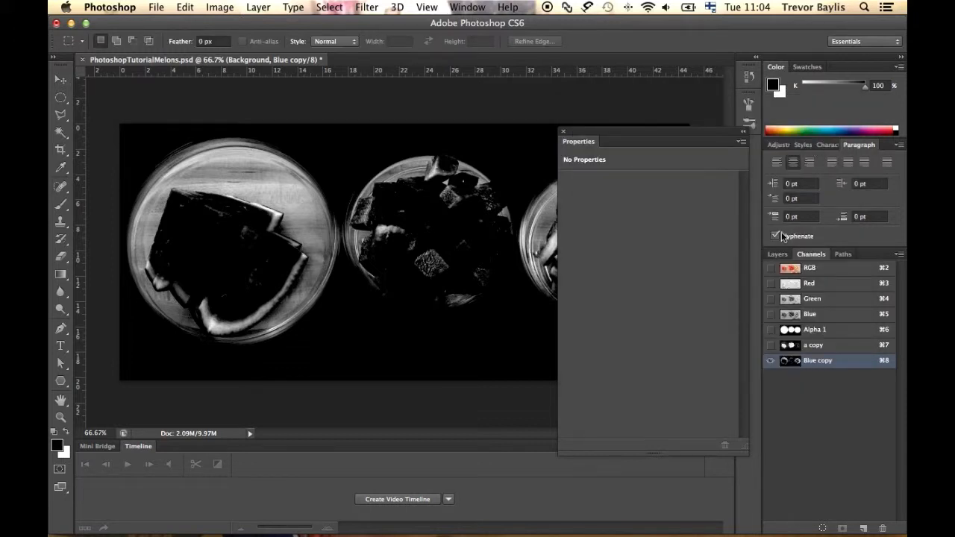
- Show Group 1 and Curves 1 again, and add a new white-filled layer above Group 1
{"action": "left_click", "coordinate": [777, 254]}
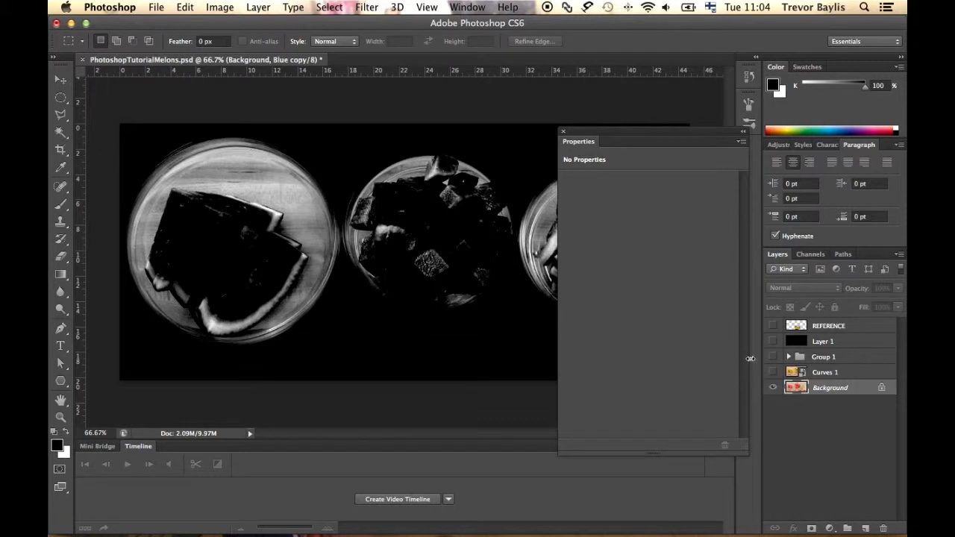
{"action": "left_click_drag", "start_coordinate": [773, 358], "coordinate": [774, 374]}
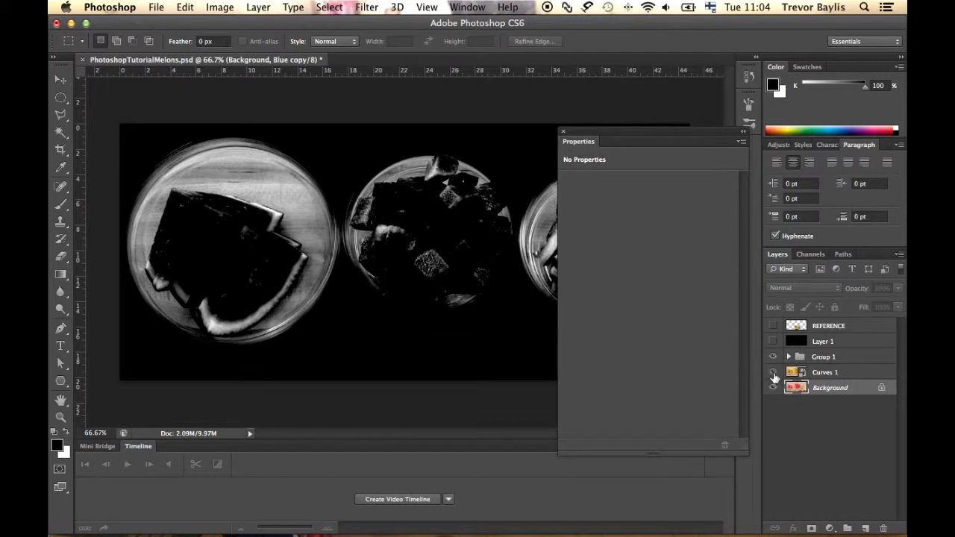
{"action": "left_click", "coordinate": [847, 357]}
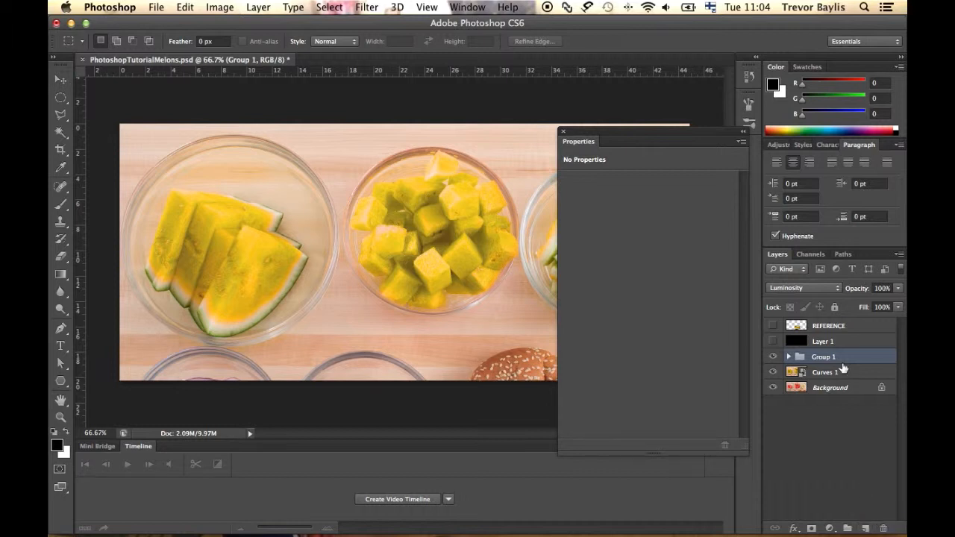
{"action": "left_click", "coordinate": [866, 528]}
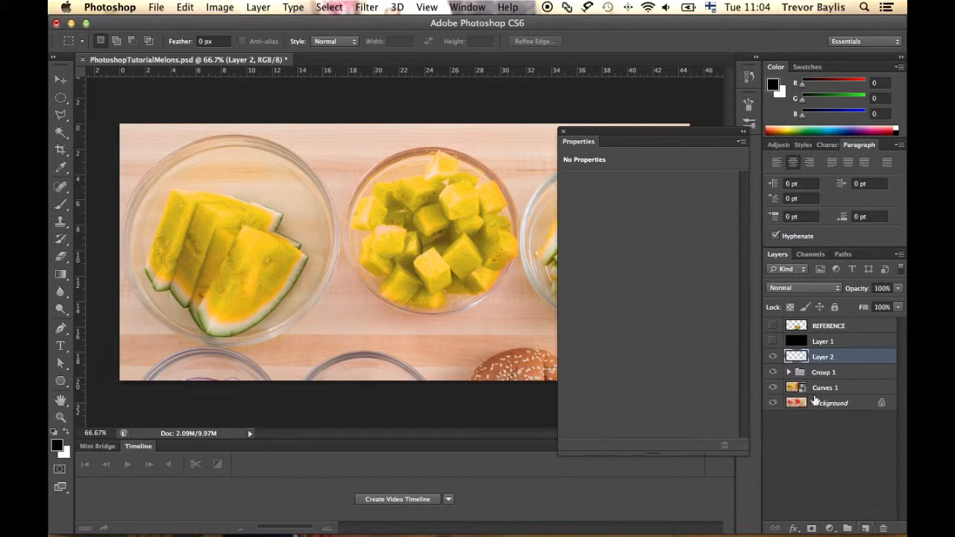
{"action": "key", "text": "super+BackSpace"}
- Load the Blue copy channel as a selection and use it as a layer mask on the white Layer 2
{"action": "left_click", "coordinate": [809, 256]}
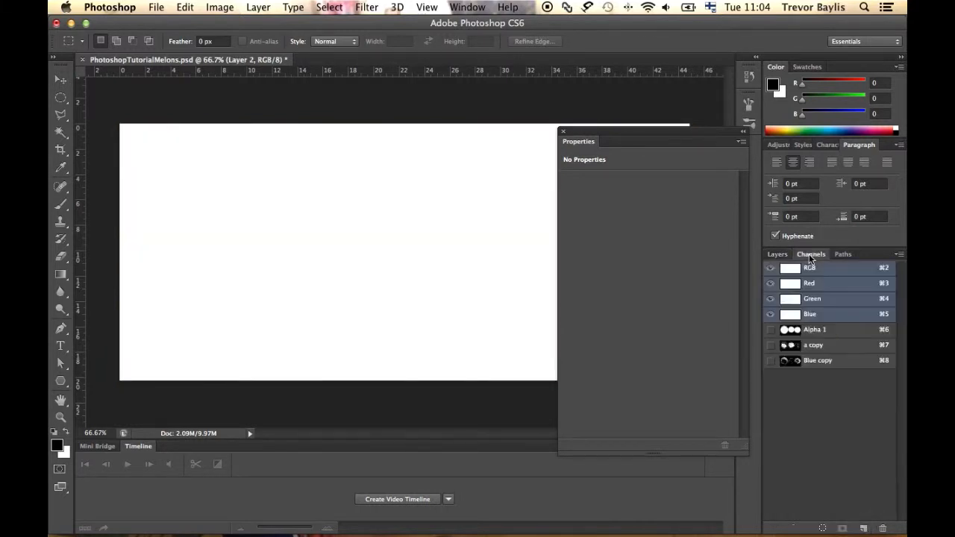
{"action": "left_click", "coordinate": [799, 361], "text": "super"}
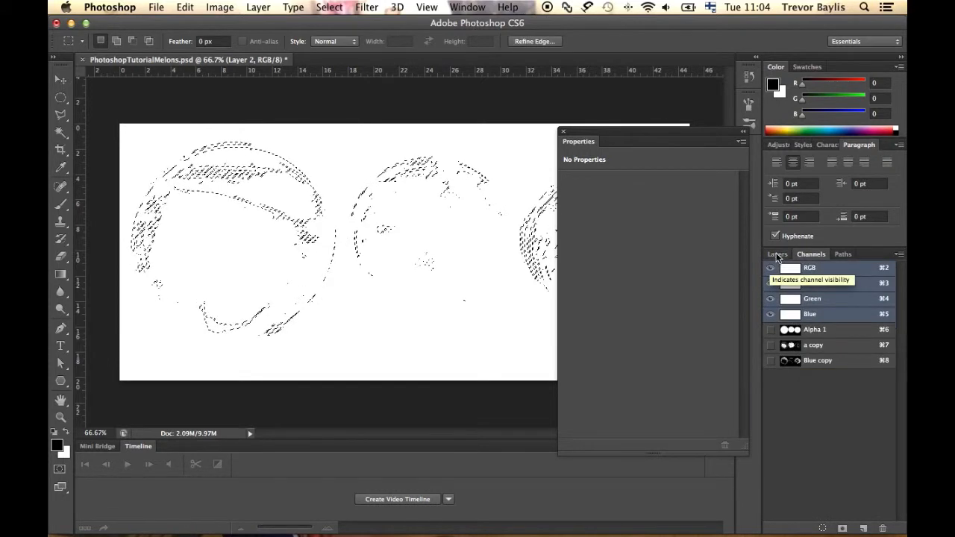
{"action": "left_click", "coordinate": [777, 255]}
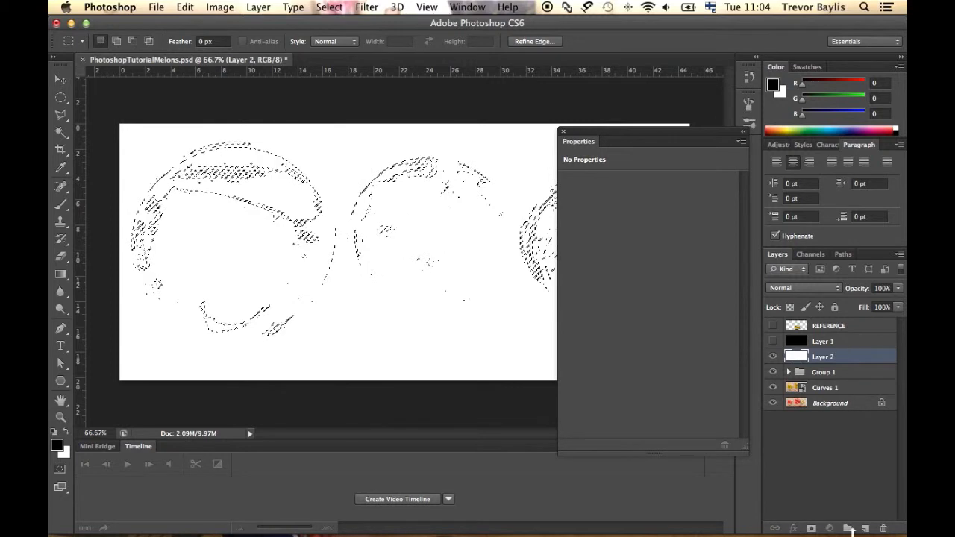
{"action": "left_click", "coordinate": [811, 530]}
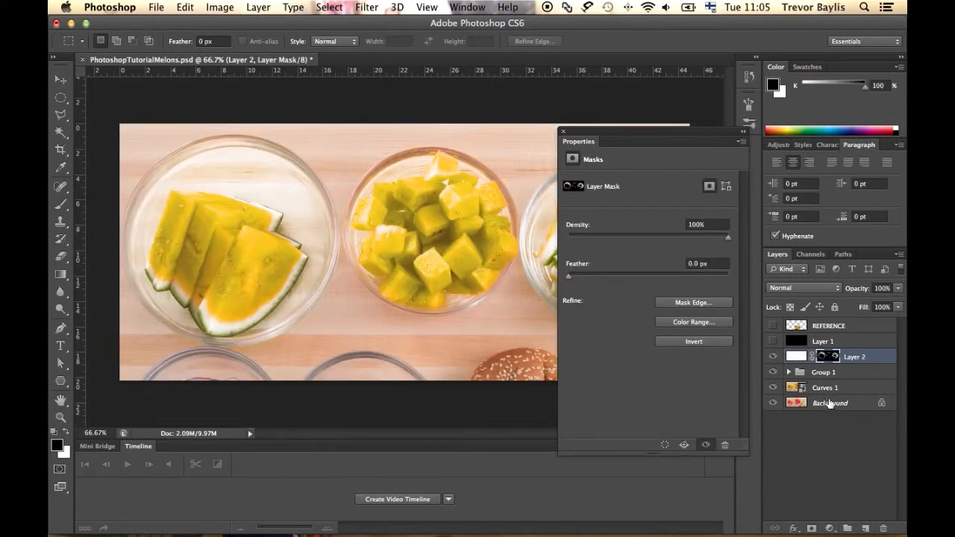
- Lower Layer 2's opacity to 63% and toggle its visibility to compare the melon rinds with and without it
{"action": "left_click", "coordinate": [898, 288]}
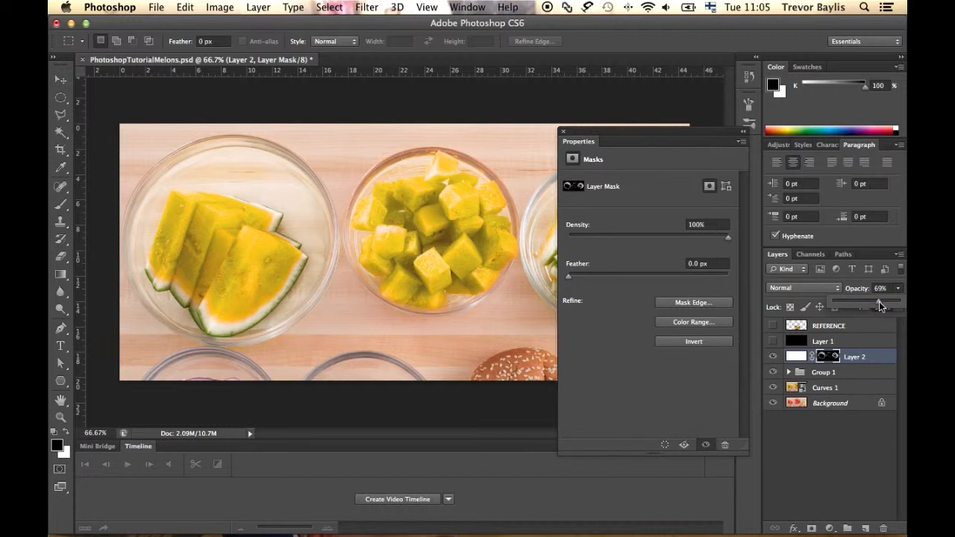
{"action": "left_click", "coordinate": [772, 359]}
{"action": "left_click", "coordinate": [773, 360]}
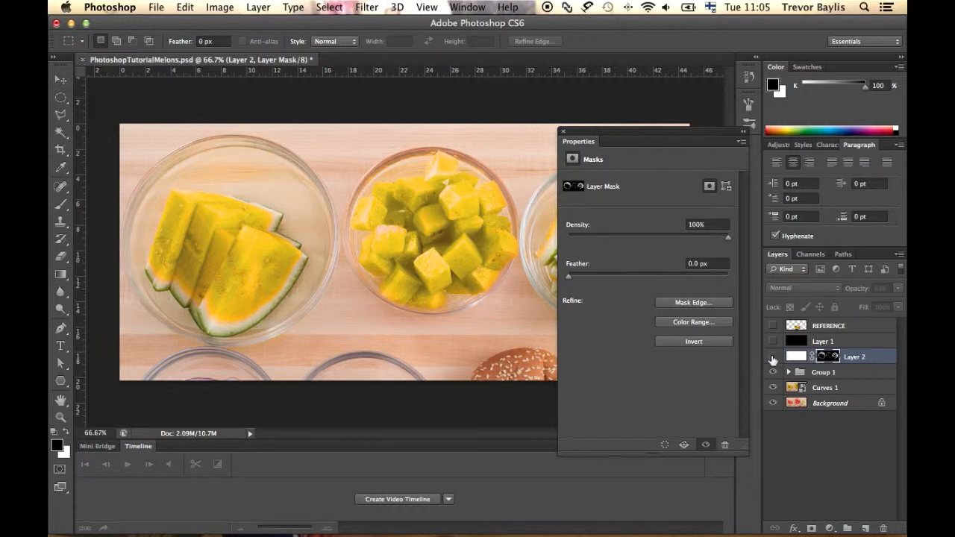
{"action": "left_click", "coordinate": [772, 359]}
{"action": "left_click", "coordinate": [773, 359]}
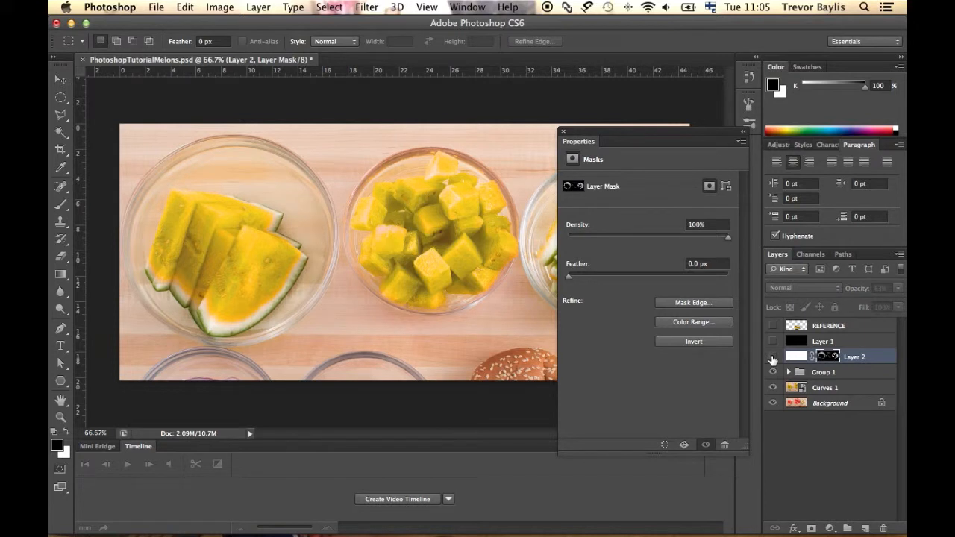
{"action": "left_click", "coordinate": [773, 360]}
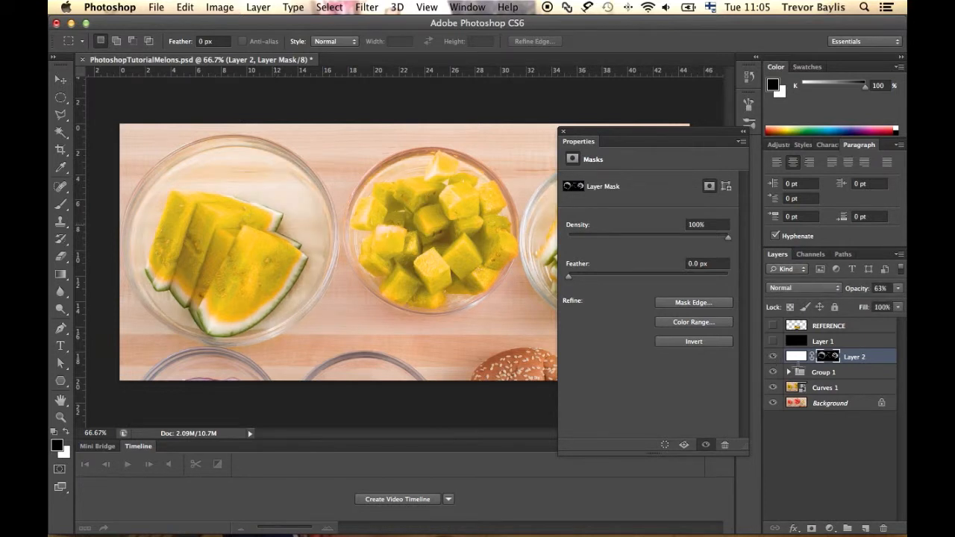
- Brush black onto Layer 2's mask over the wood seen through the left bowl, above the melon slices
{"action": "left_click", "coordinate": [62, 208]}
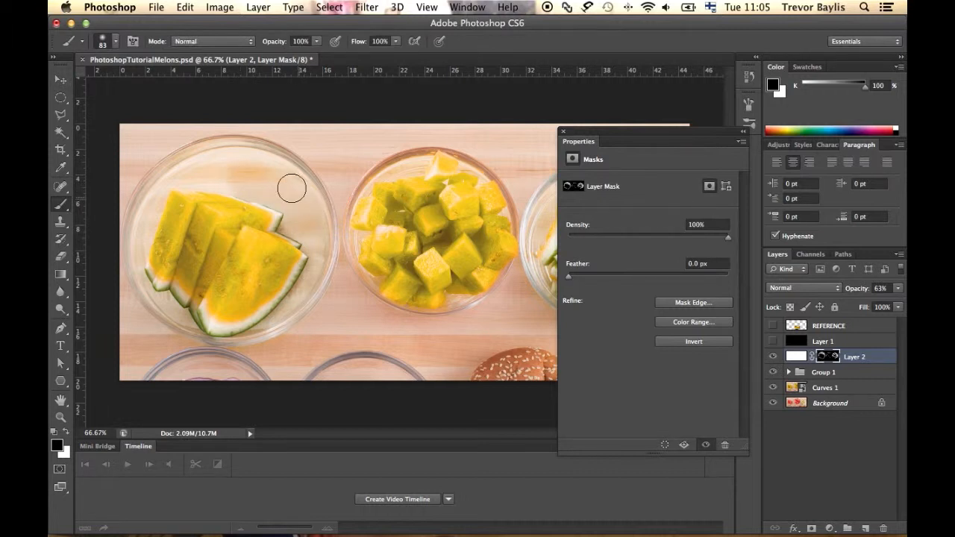
{"action": "left_click_drag", "start_coordinate": [196, 170], "coordinate": [263, 190]}
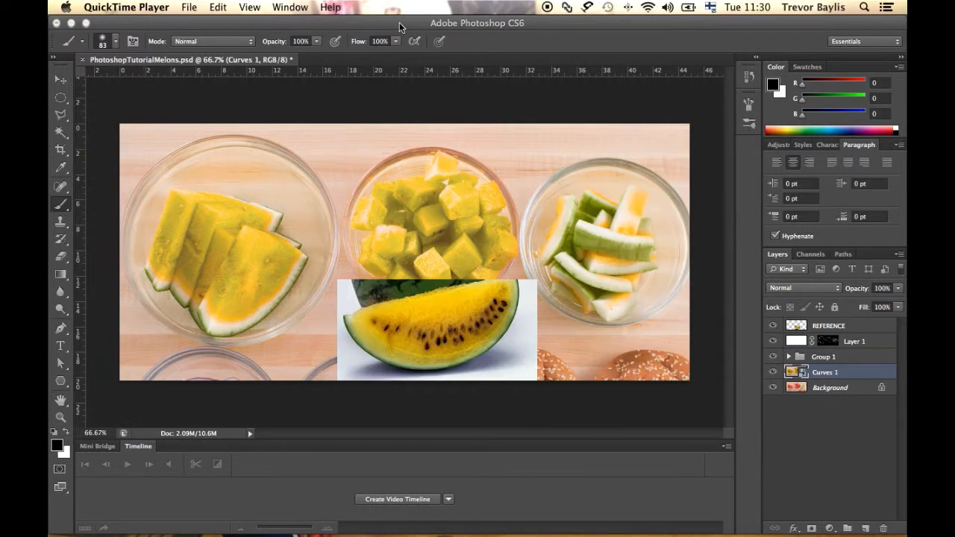
- Reduce the opacity of the Curves 1 smart object to 74%
{"action": "left_click", "coordinate": [478, 125]}
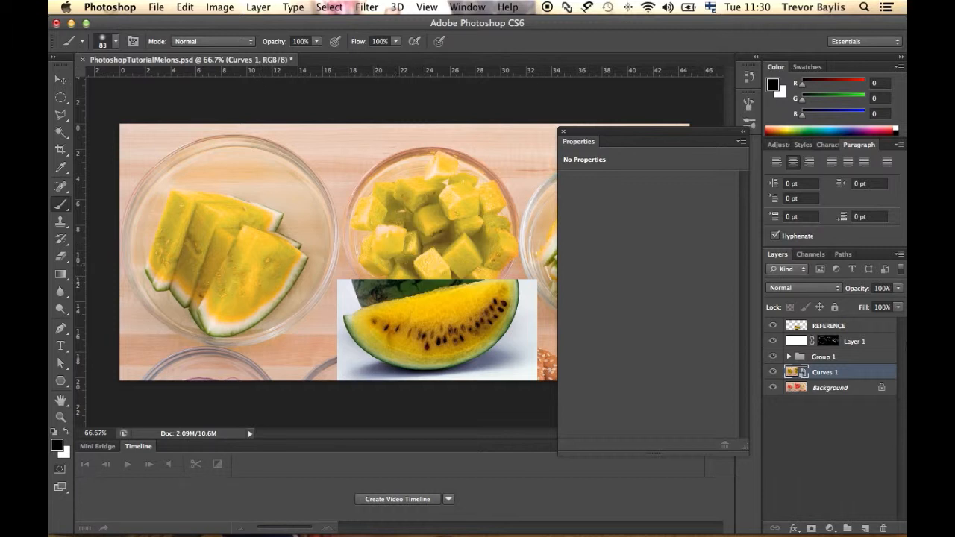
{"action": "left_click", "coordinate": [898, 288]}
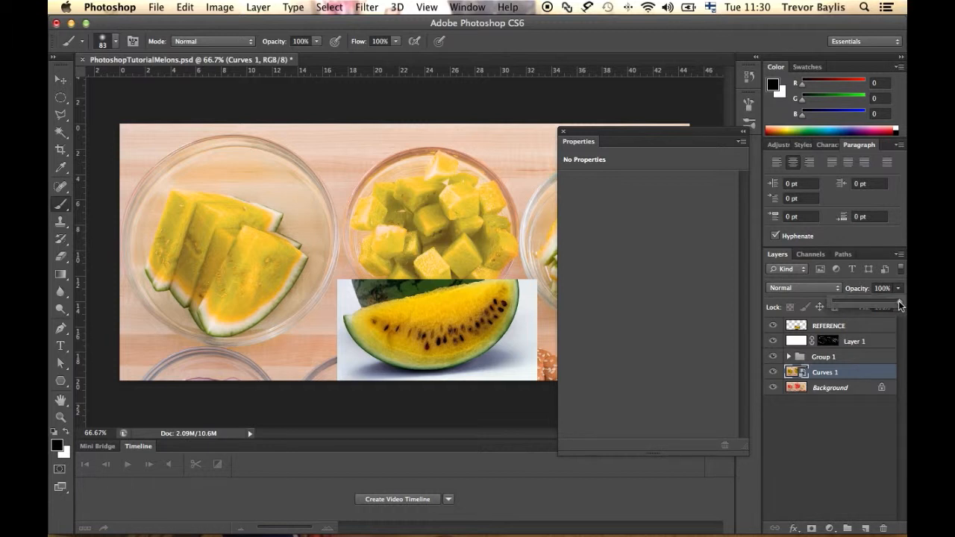
{"action": "left_click_drag", "start_coordinate": [889, 302], "coordinate": [885, 304]}
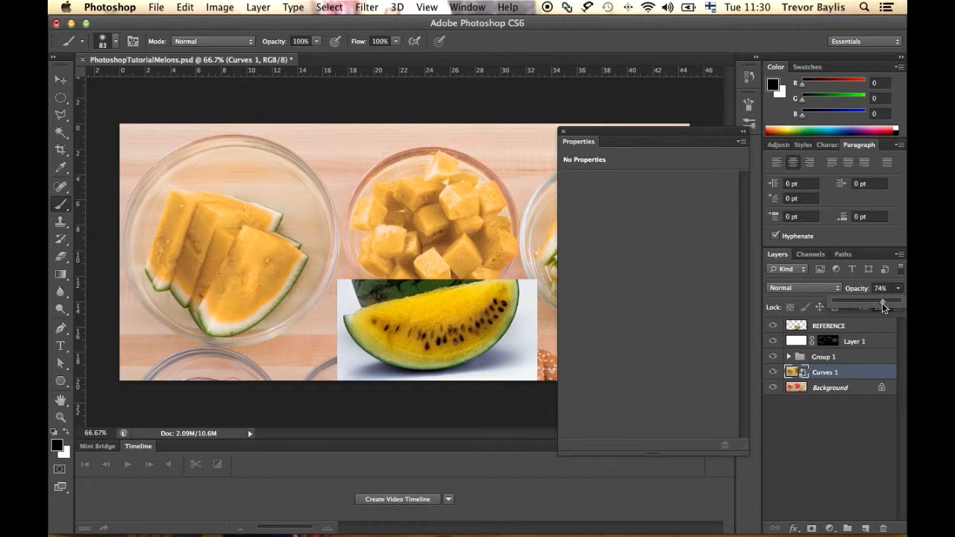
- Duplicate the Background layer directly above the original
{"action": "left_click", "coordinate": [847, 388]}
{"action": "left_click", "coordinate": [847, 388]}
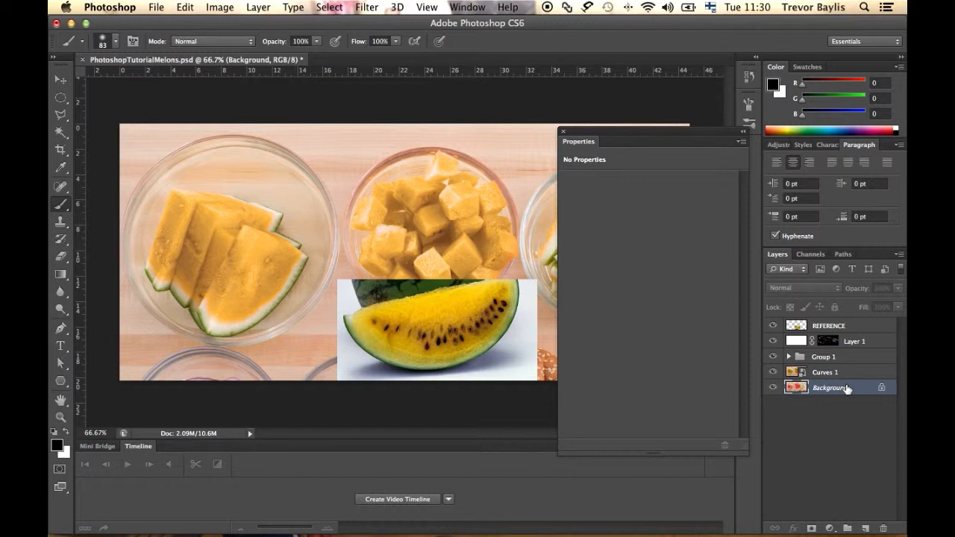
{"action": "left_click_drag", "start_coordinate": [847, 388], "coordinate": [866, 527]}
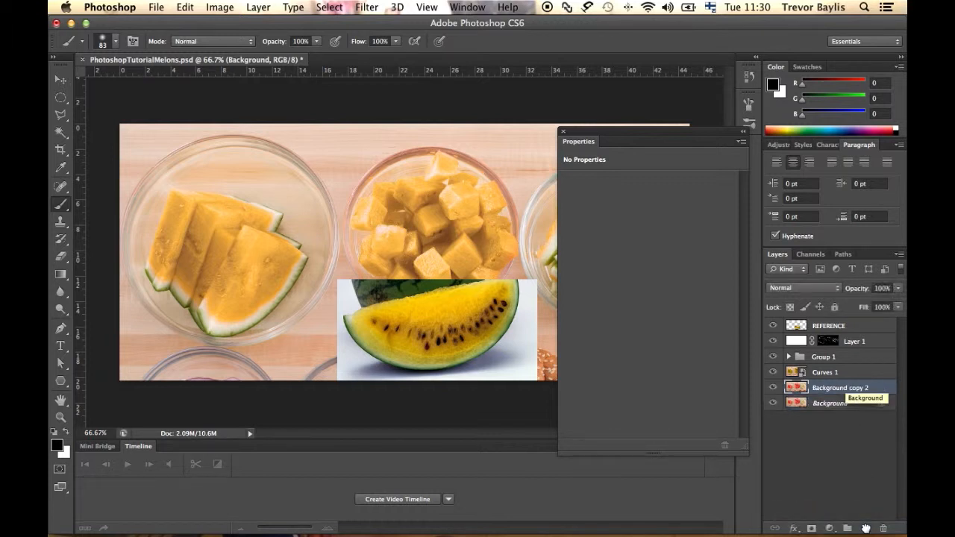
- Combine the layers from Layer 1 down to Background copy 2 into a single smart object
{"action": "left_click", "coordinate": [871, 341]}
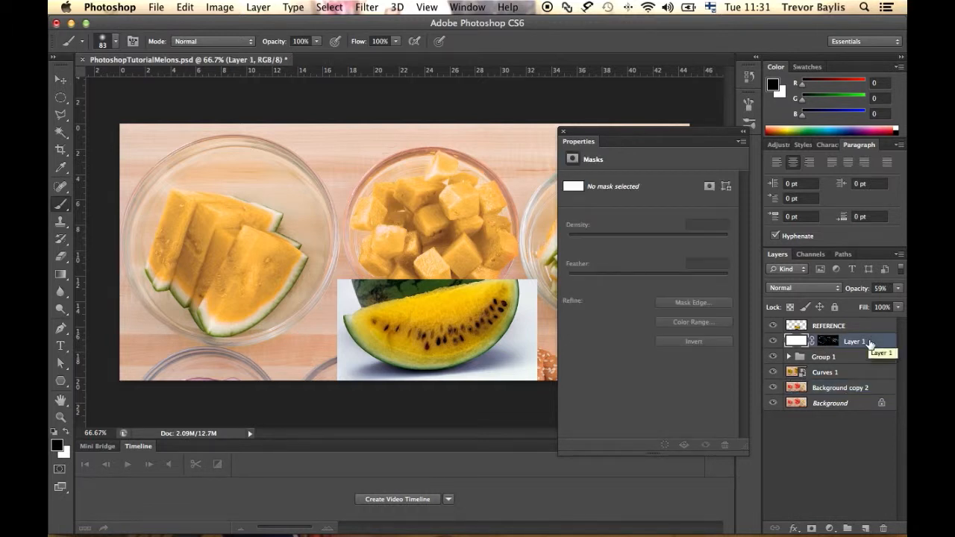
{"action": "left_click", "coordinate": [871, 387], "text": "shift"}
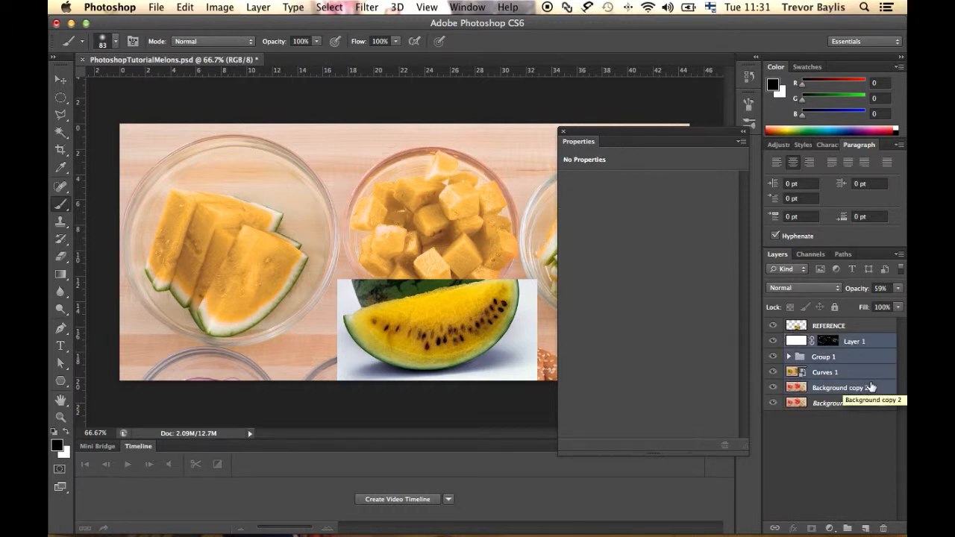
{"action": "left_click", "coordinate": [899, 254]}
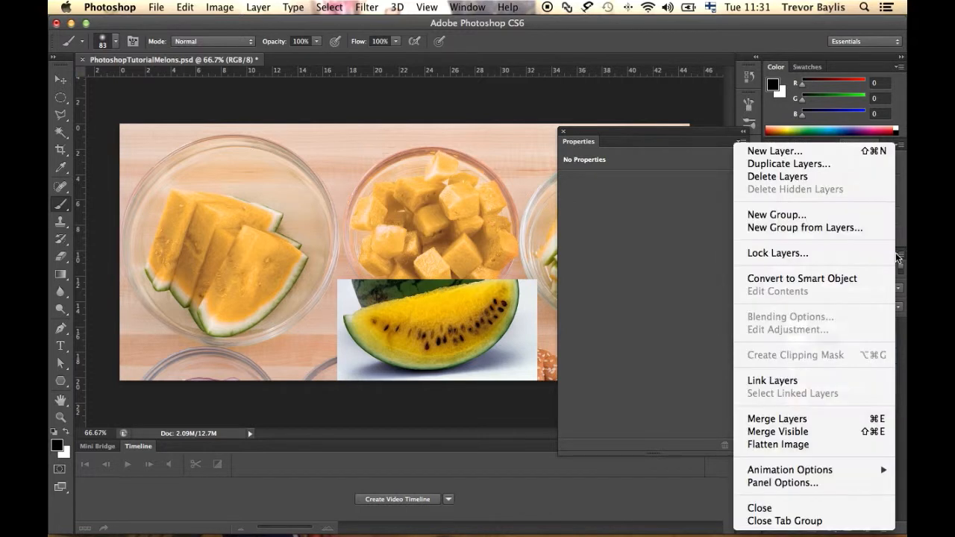
{"action": "left_click", "coordinate": [825, 278]}
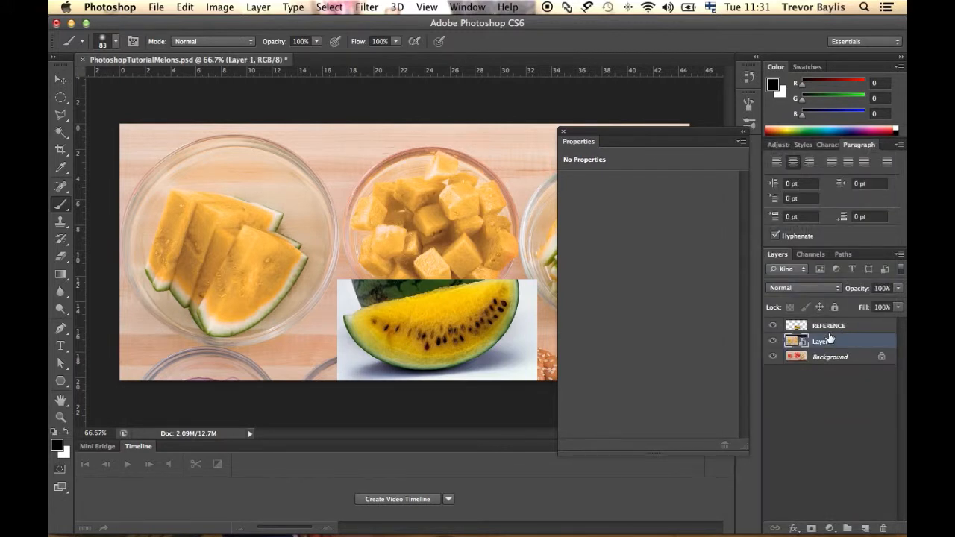
- Convert the document to Lab Color mode, keeping the layers unmerged and the smart object unrasterized
{"action": "left_click", "coordinate": [226, 8]}
{"action": "mouse_move", "coordinate": [250, 26]}
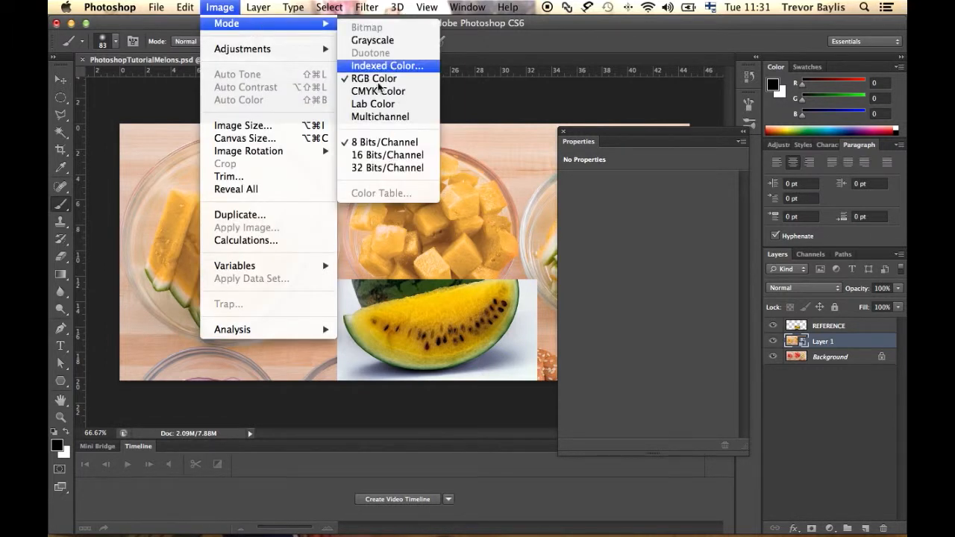
{"action": "left_click", "coordinate": [383, 107]}
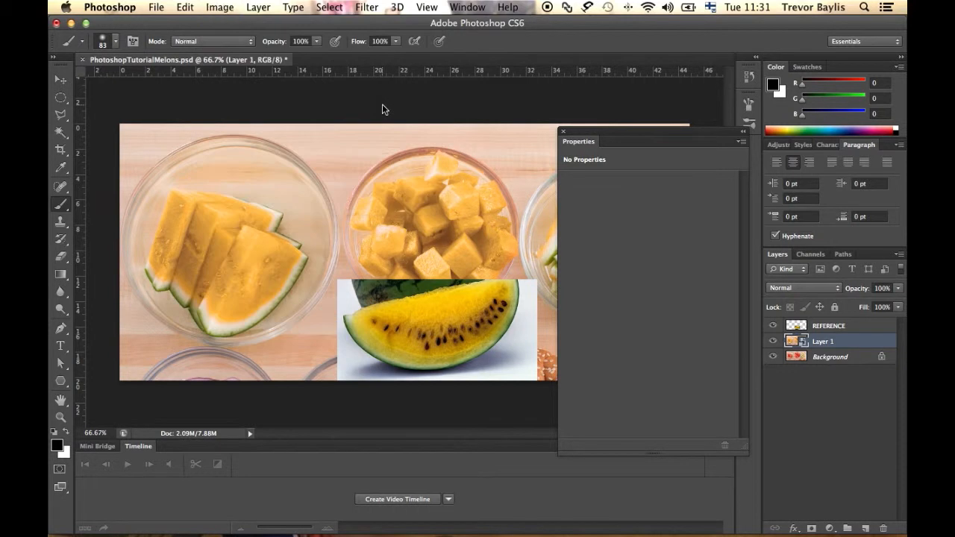
{"action": "left_click", "coordinate": [452, 206]}
{"action": "left_click", "coordinate": [440, 204]}
- Add a Curves adjustment layer above Layer 1 with a Lightness point at input 47, output 45, and close its properties
{"action": "left_click", "coordinate": [829, 527]}
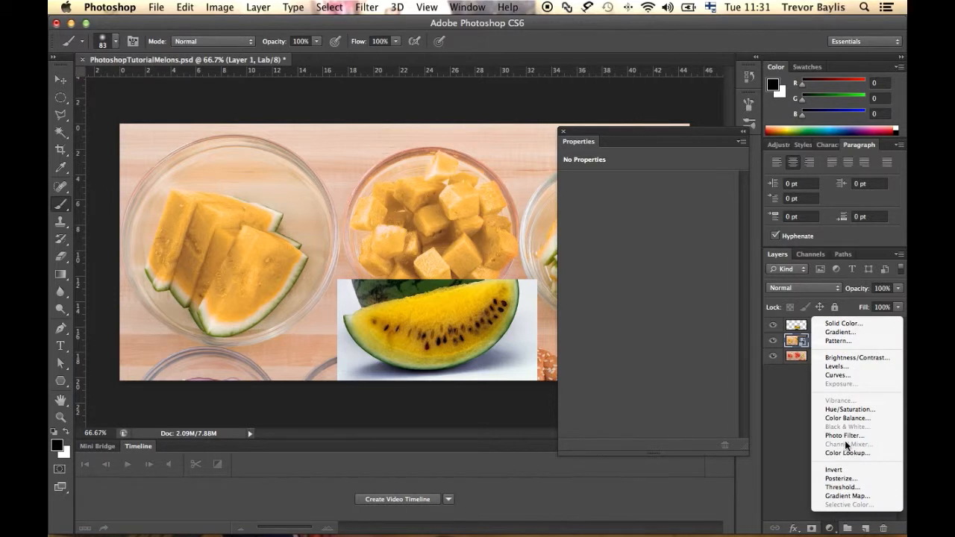
{"action": "left_click", "coordinate": [844, 375]}
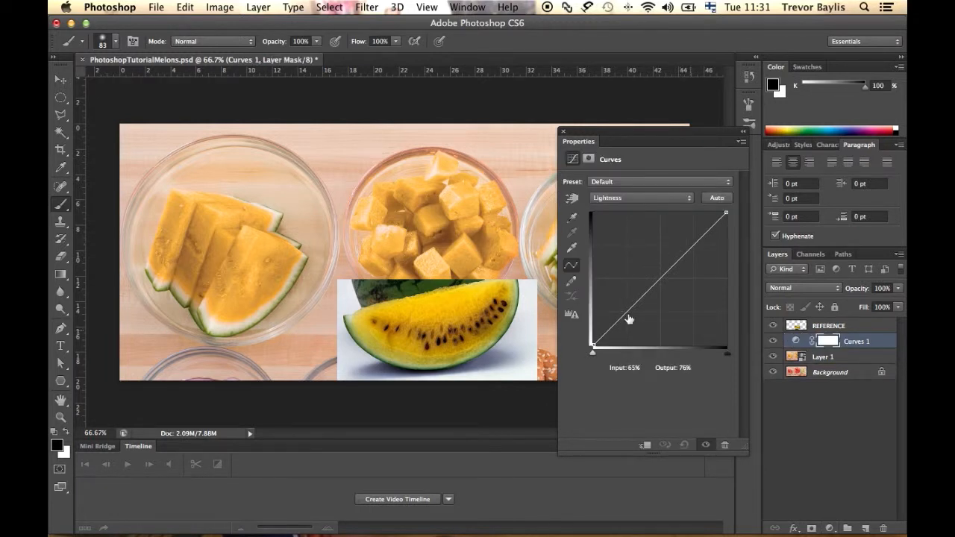
{"action": "left_click", "coordinate": [656, 284]}
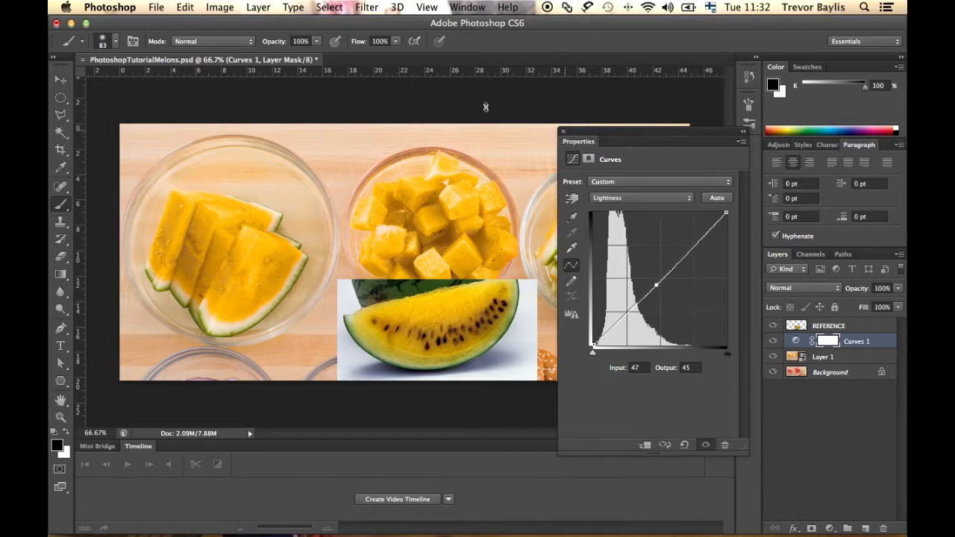
{"action": "left_click", "coordinate": [61, 79]}
{"action": "left_click", "coordinate": [563, 131]}
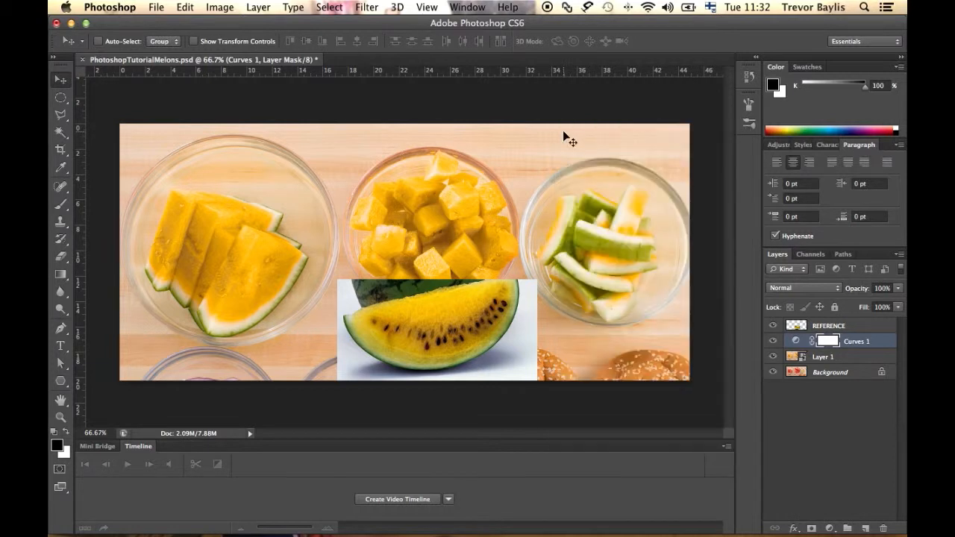